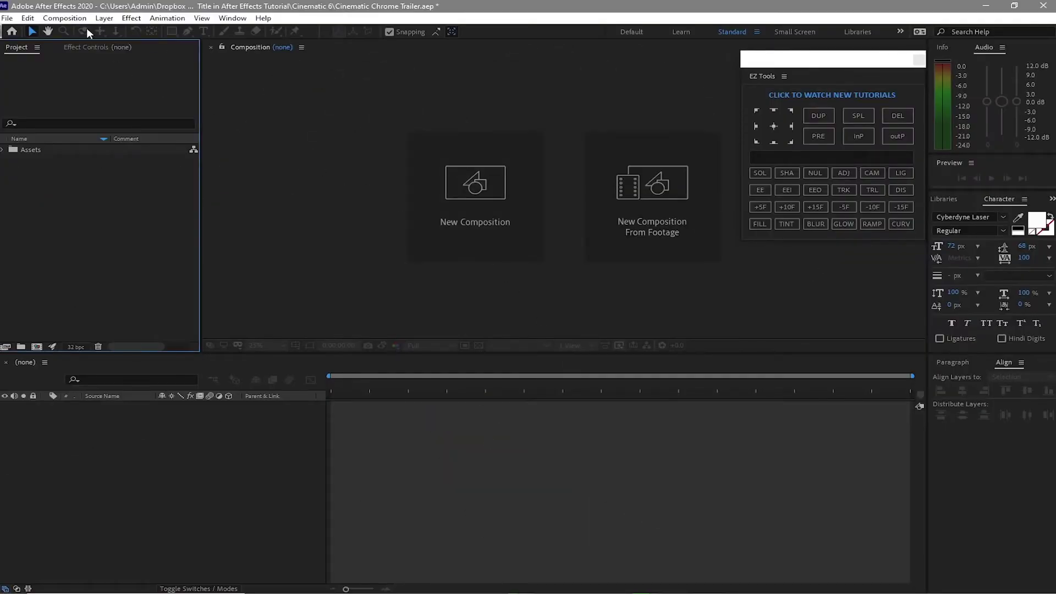
# Step: Make a new 1920×1080, 30 fps, 6-second composition called Text
pyautogui.click(79, 24)
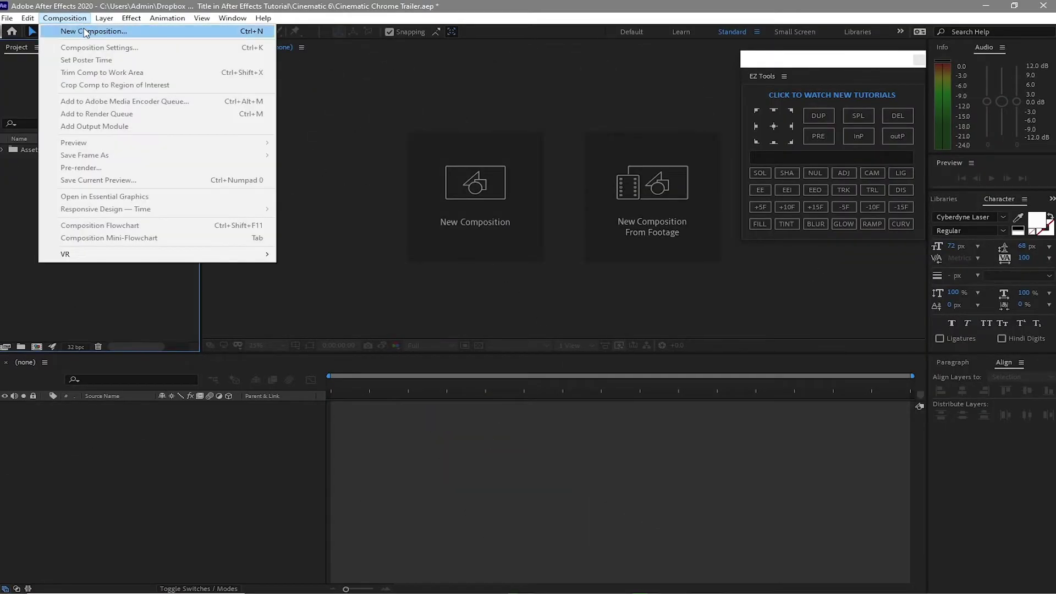
pyautogui.click(85, 33)
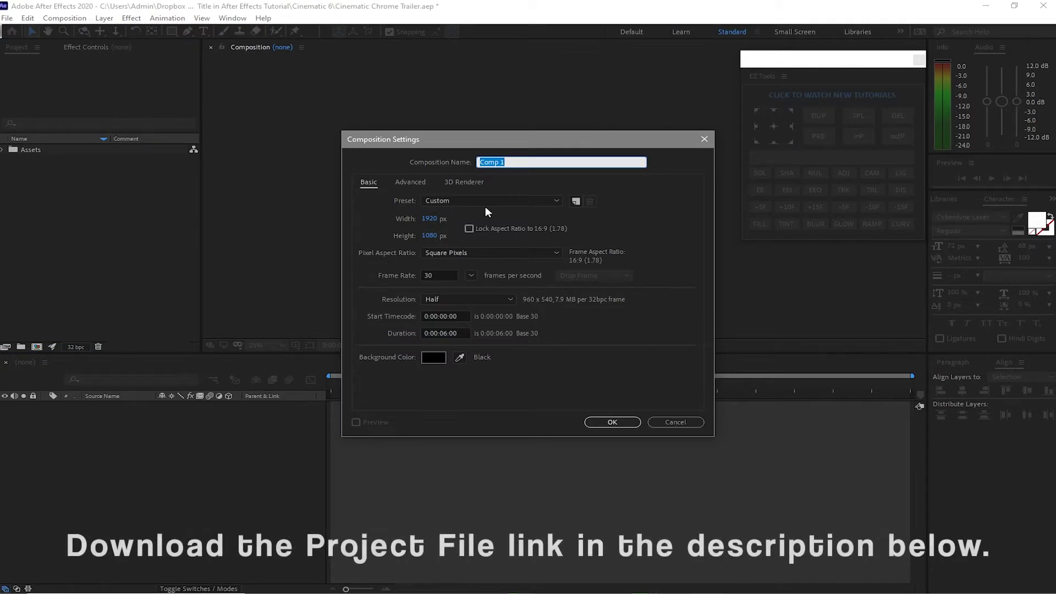
pyautogui.write('T')
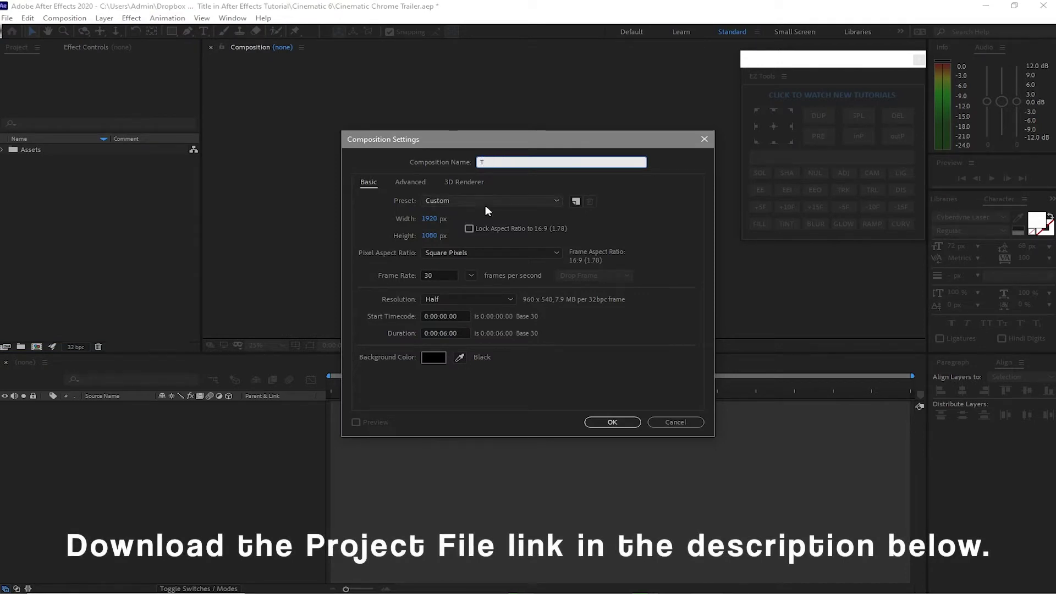
pyautogui.write('ext')
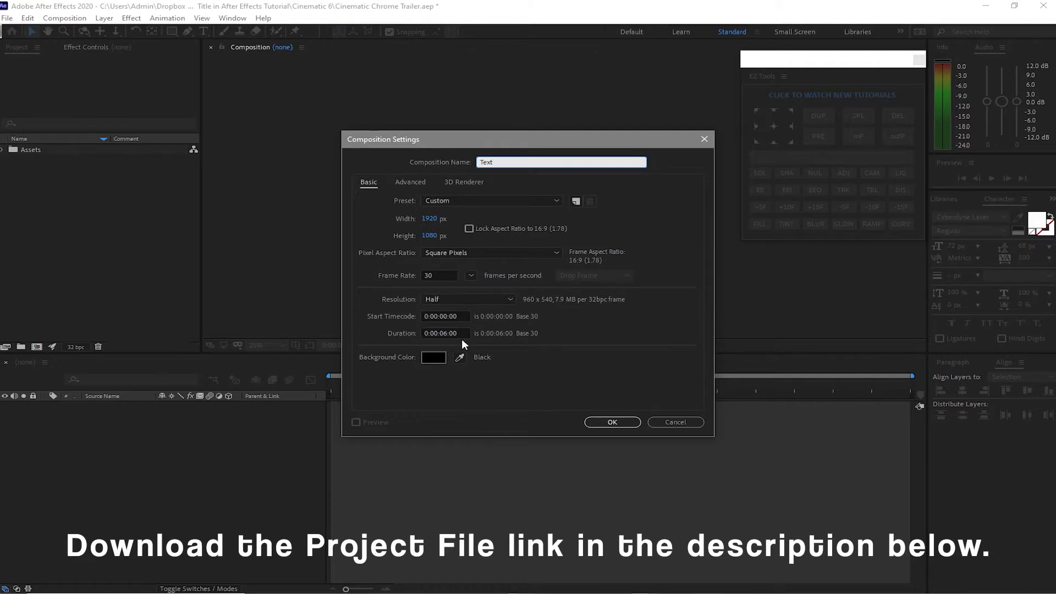
pyautogui.click(612, 423)
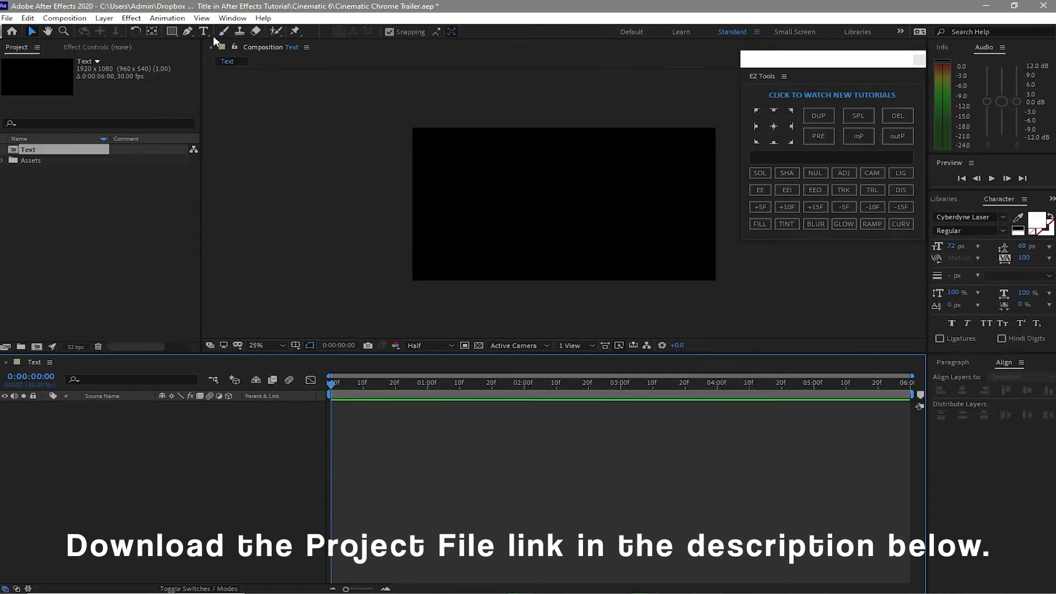
# Step: Add a CINEMATIC text layer and centre it horizontally in the comp
pyautogui.click(203, 32)
pyautogui.click(487, 207)
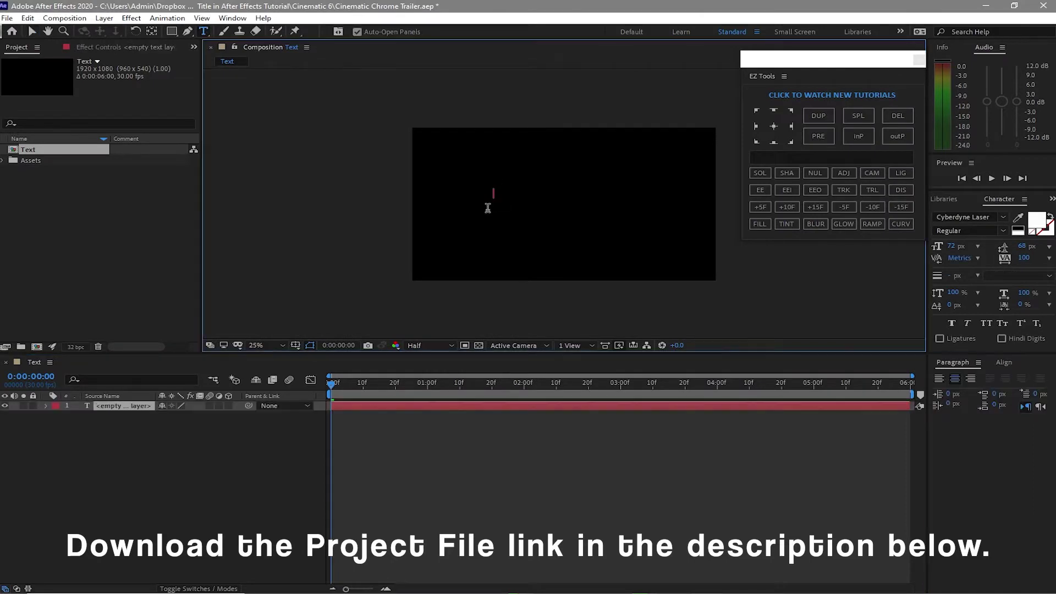
pyautogui.write('CINEMATIC')
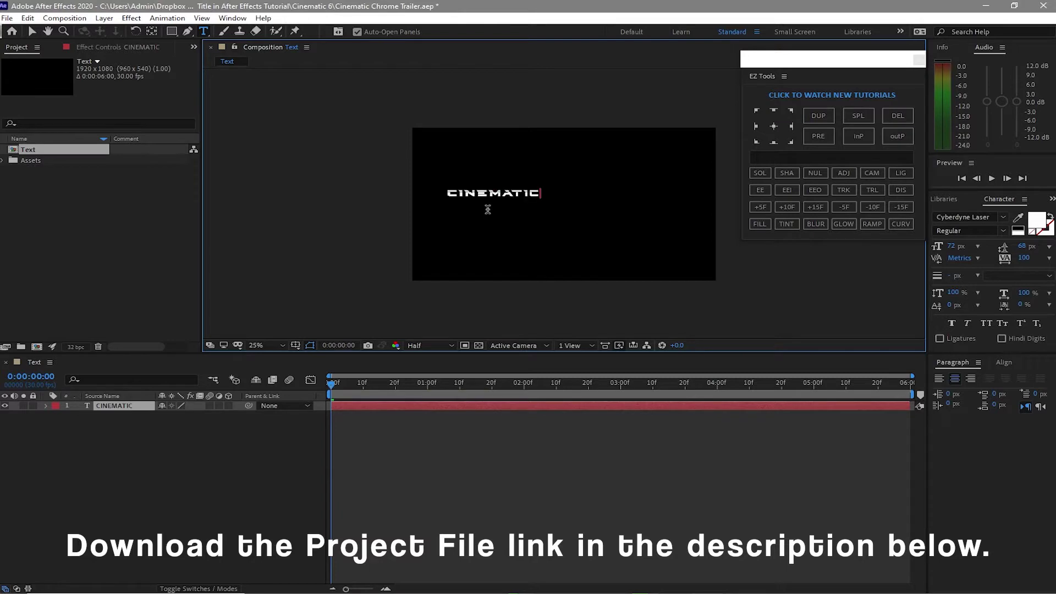
pyautogui.click(32, 31)
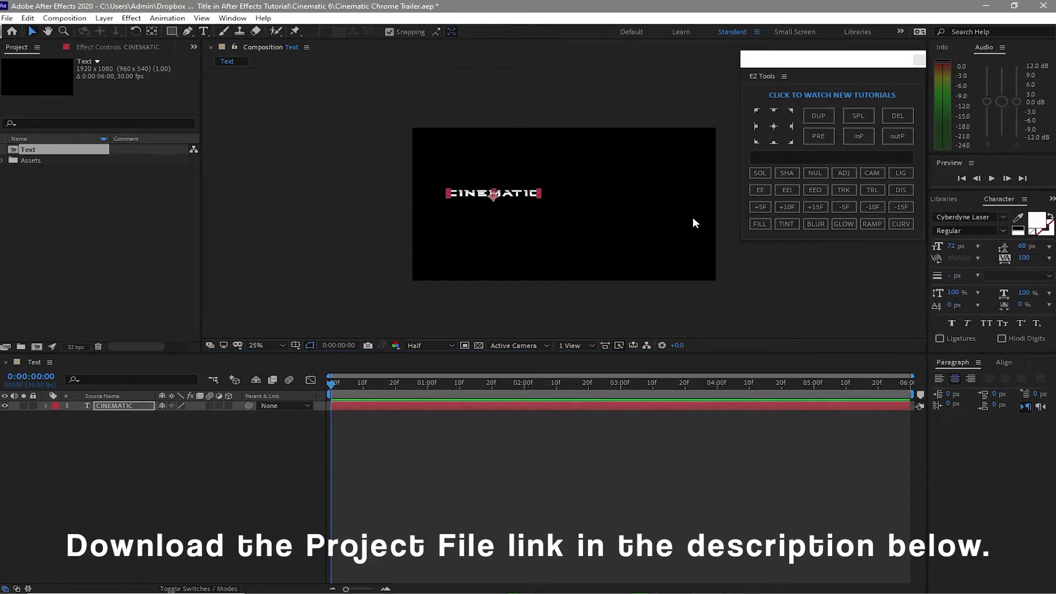
pyautogui.click(1004, 362)
pyautogui.click(962, 390)
pyautogui.press('capslock')
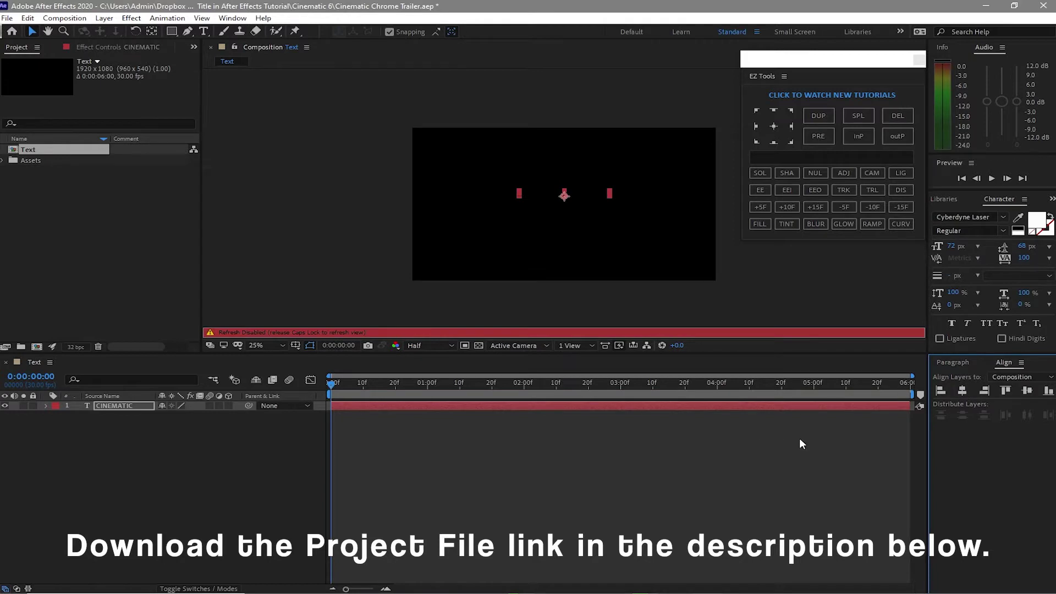
pyautogui.press('capslock')
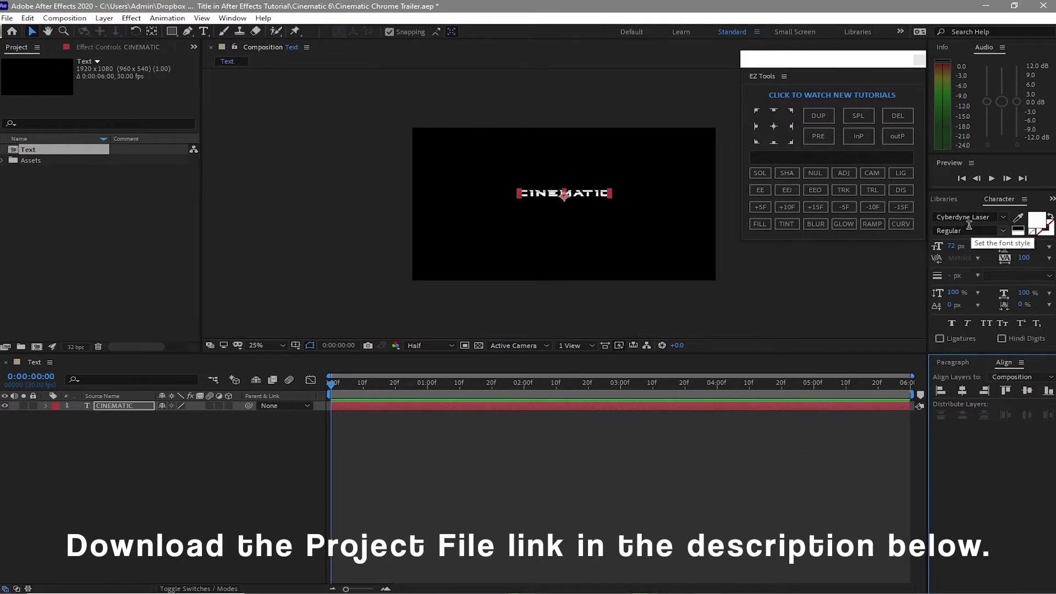
# Step: Set CINEMATIC's font size to 52 px
pyautogui.click(950, 245)
pyautogui.write('5')
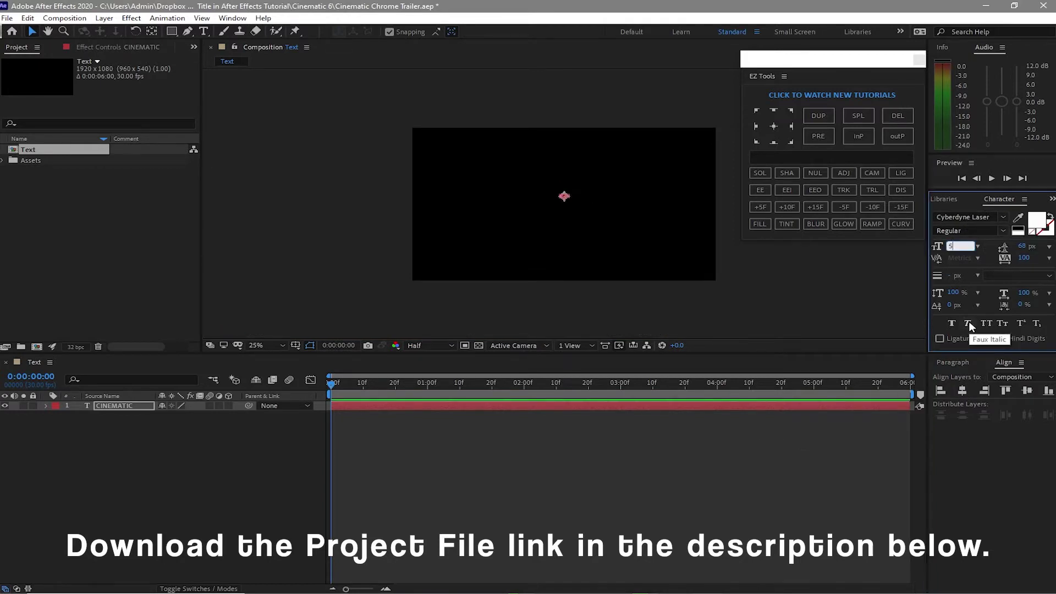
pyautogui.write('2')
pyautogui.press('Return')
pyautogui.click(328, 130)
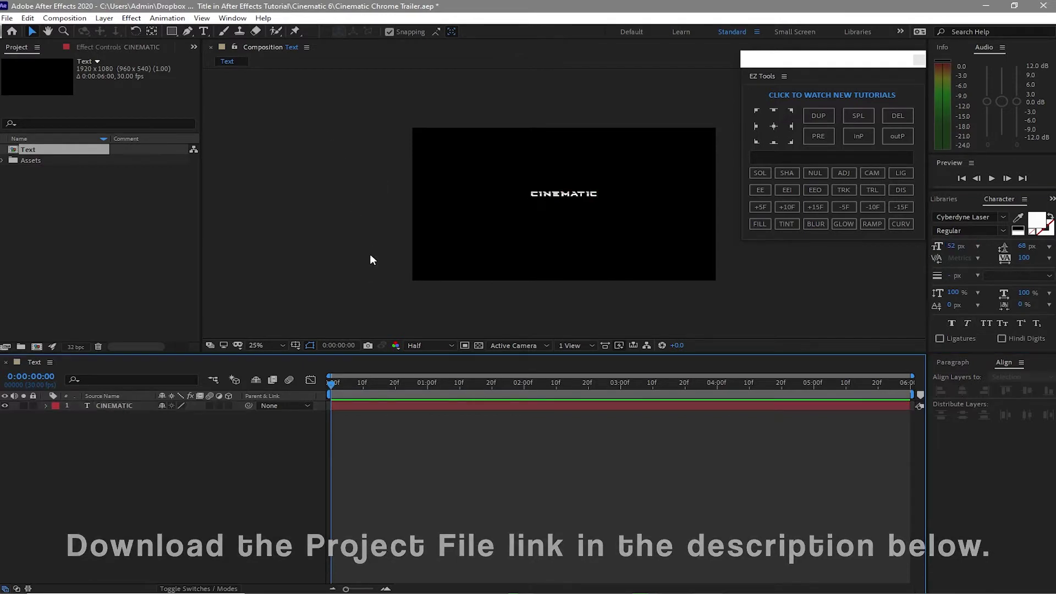
# Step: Add a second text layer reading TRAILER
pyautogui.click(203, 31)
pyautogui.click(475, 239)
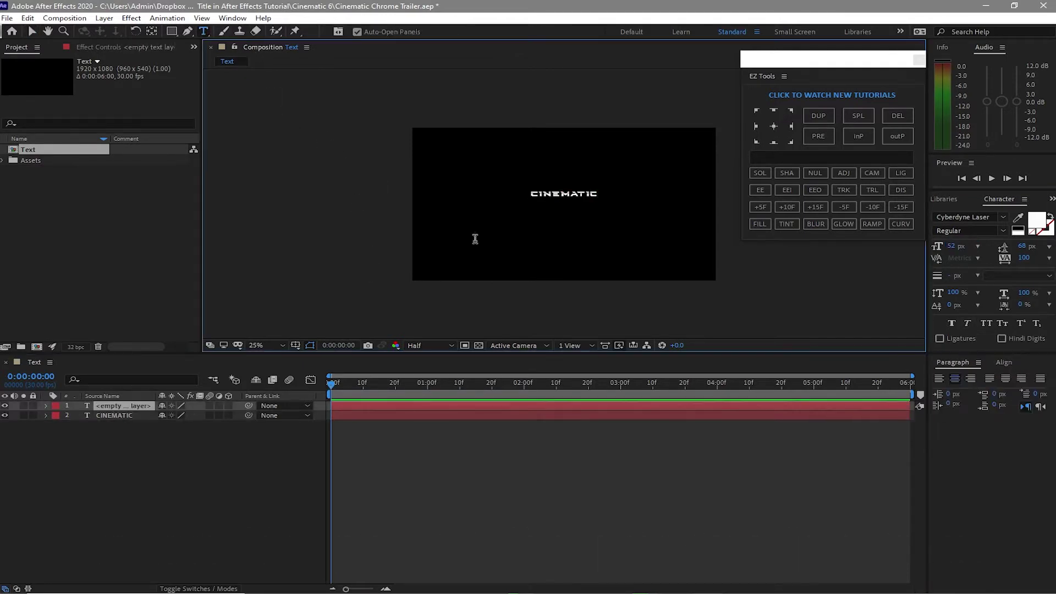
pyautogui.write('TR')
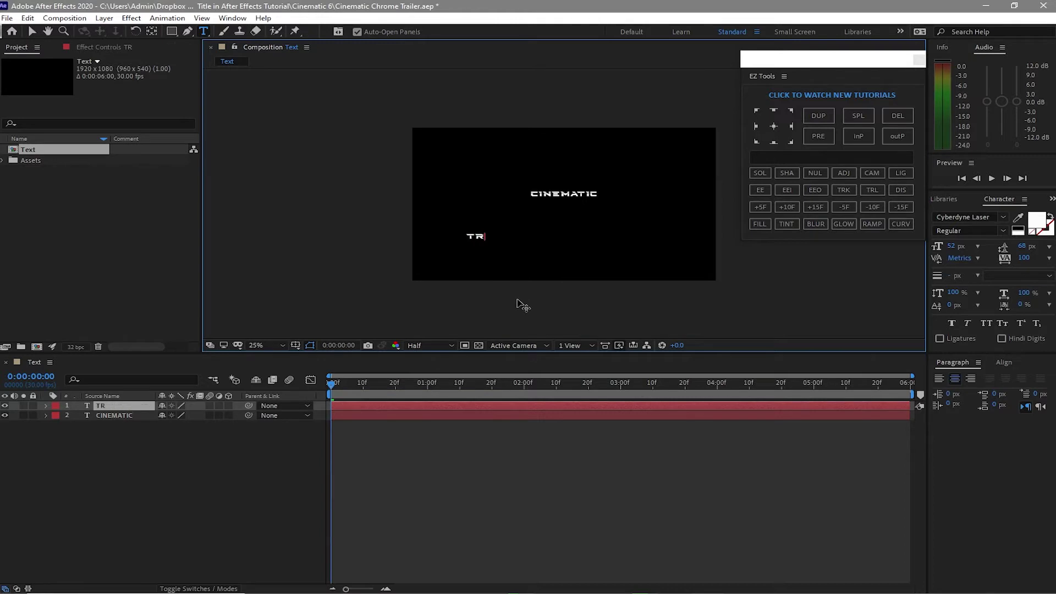
pyautogui.write('AILER')
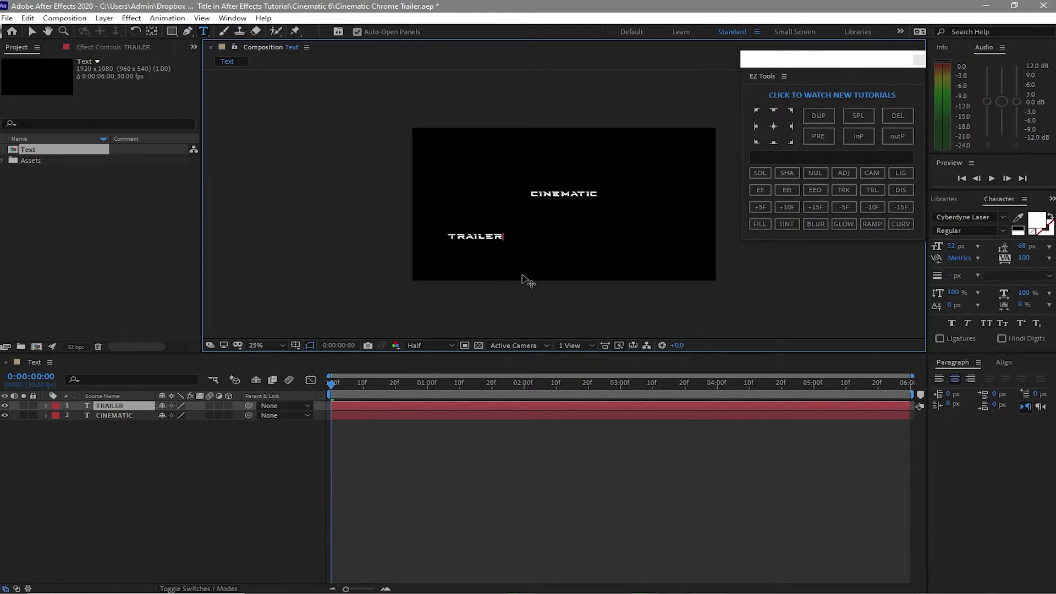
# Step: Give TRAILER the Cyberspace font at 150 px and centre it horizontally
pyautogui.click(32, 34)
pyautogui.click(984, 218)
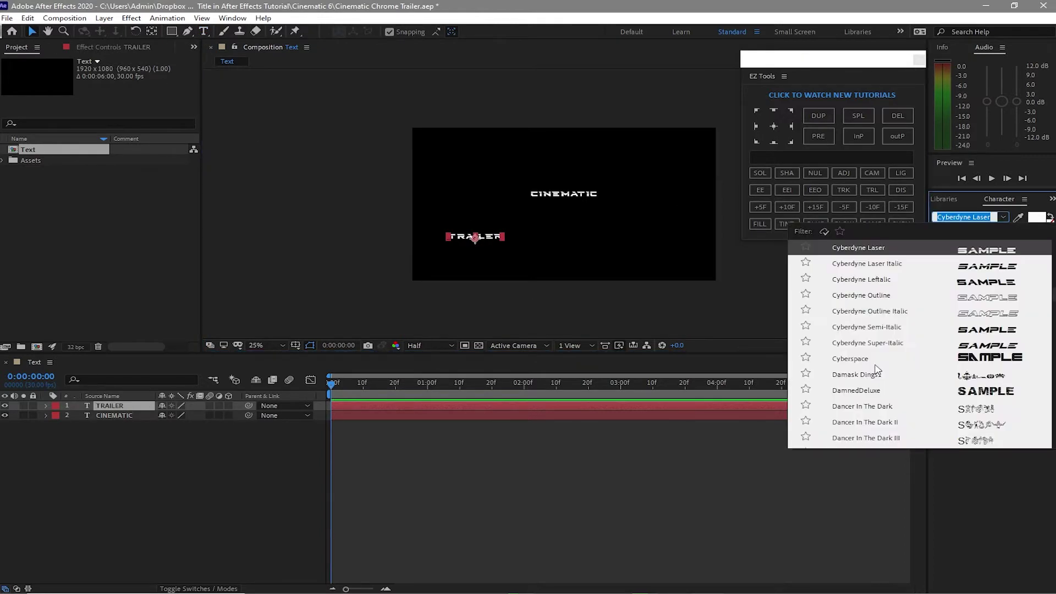
pyautogui.click(852, 360)
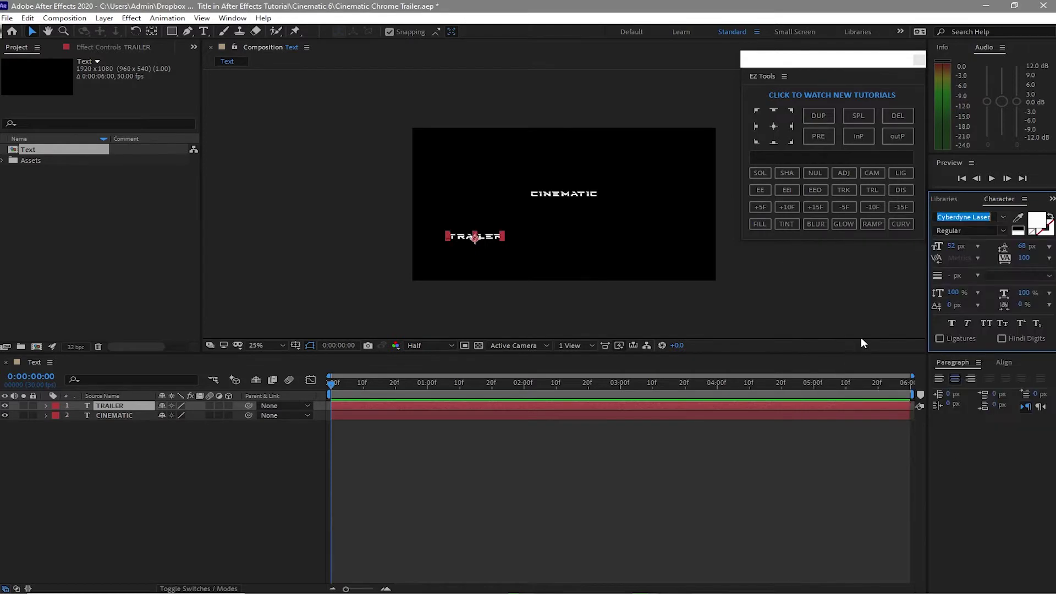
pyautogui.press('capslock')
pyautogui.click(951, 247)
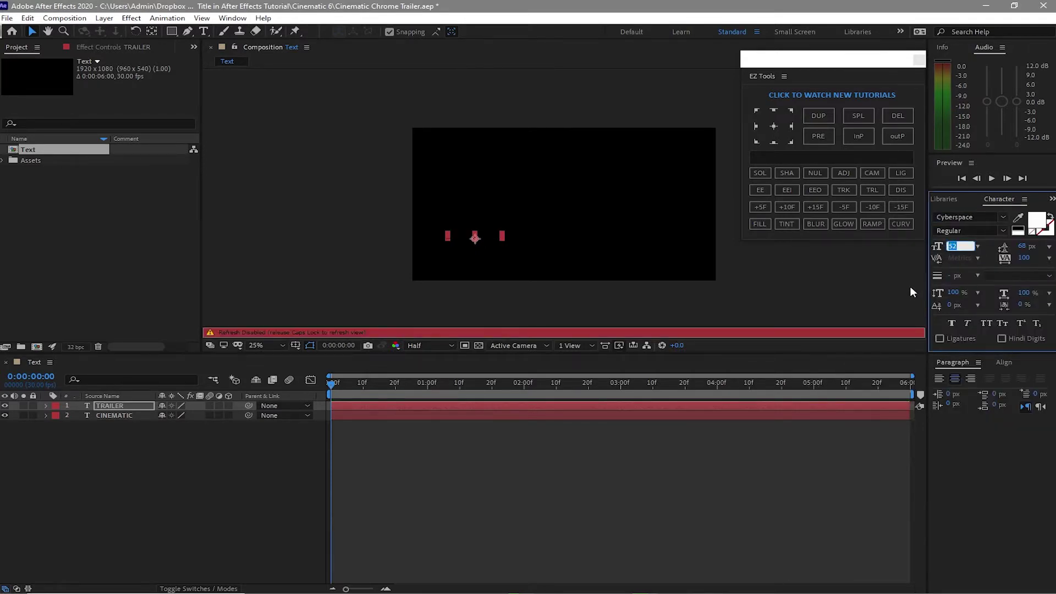
pyautogui.write('150')
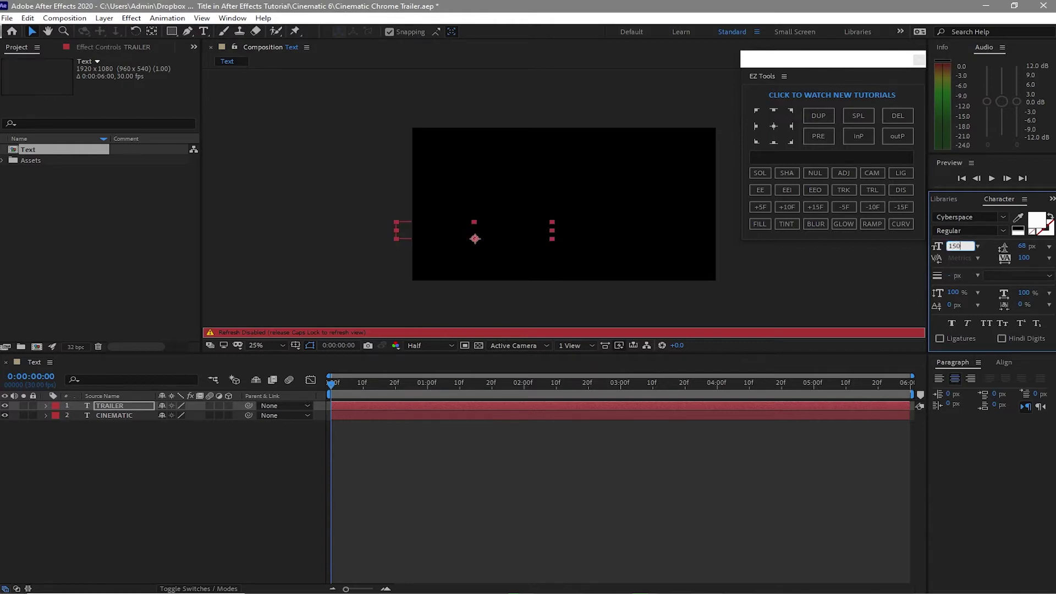
pyautogui.press('capslock')
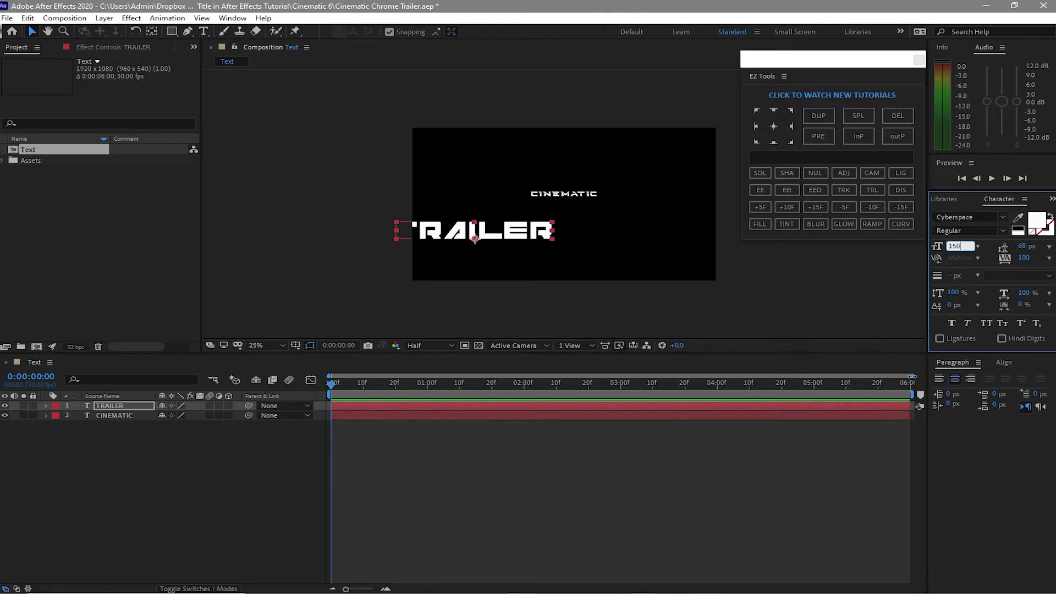
pyautogui.click(1000, 366)
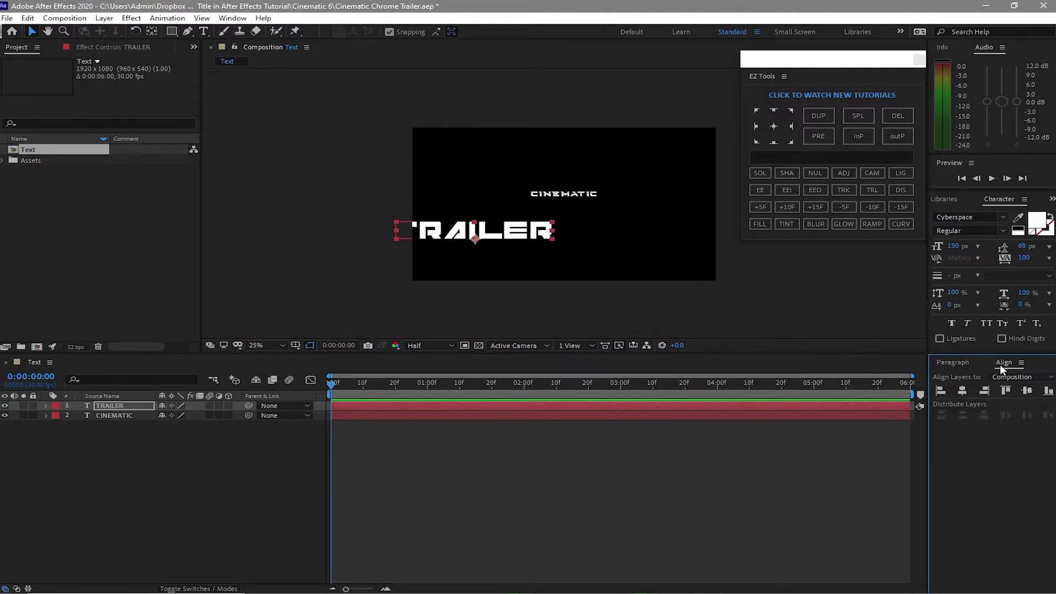
pyautogui.click(962, 394)
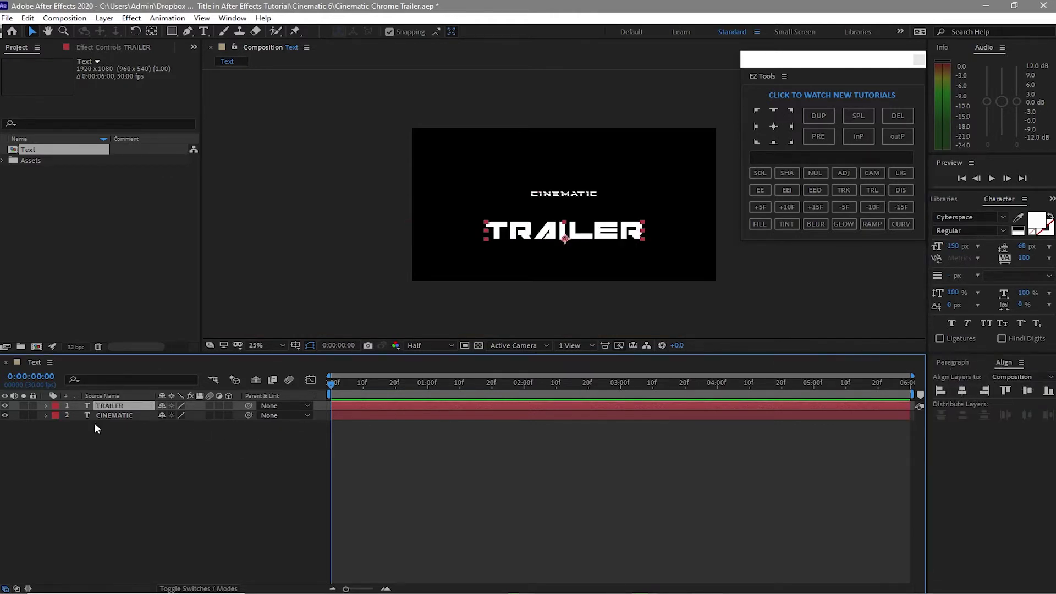
# Step: Move TRAILER to 965.9, 562 and CINEMATIC up to 960, 387
pyautogui.press('p')
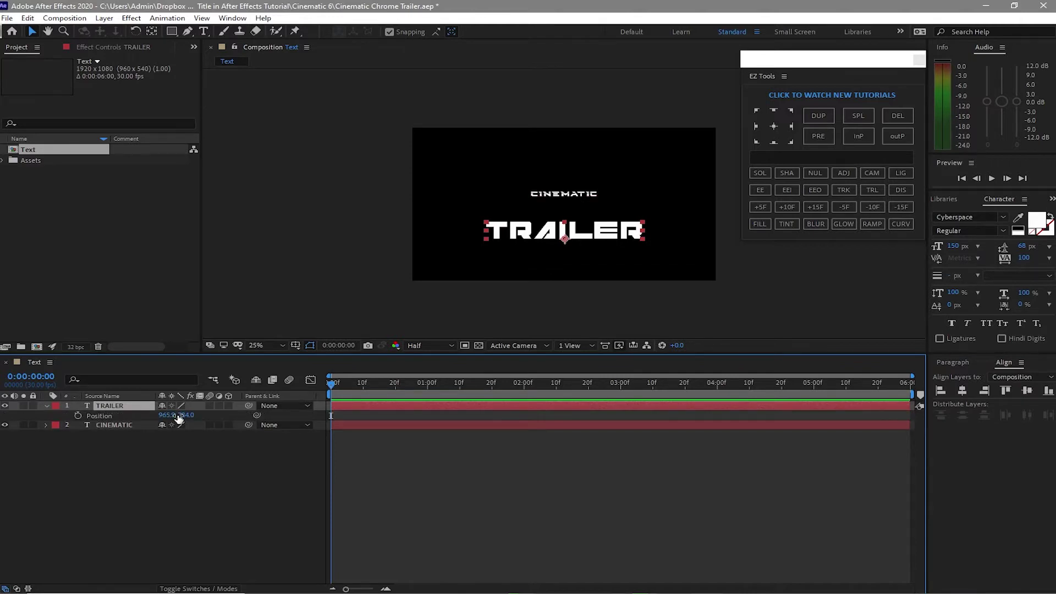
pyautogui.moveTo(187, 415); pyautogui.dragTo(122, 417)
pyautogui.click(108, 428)
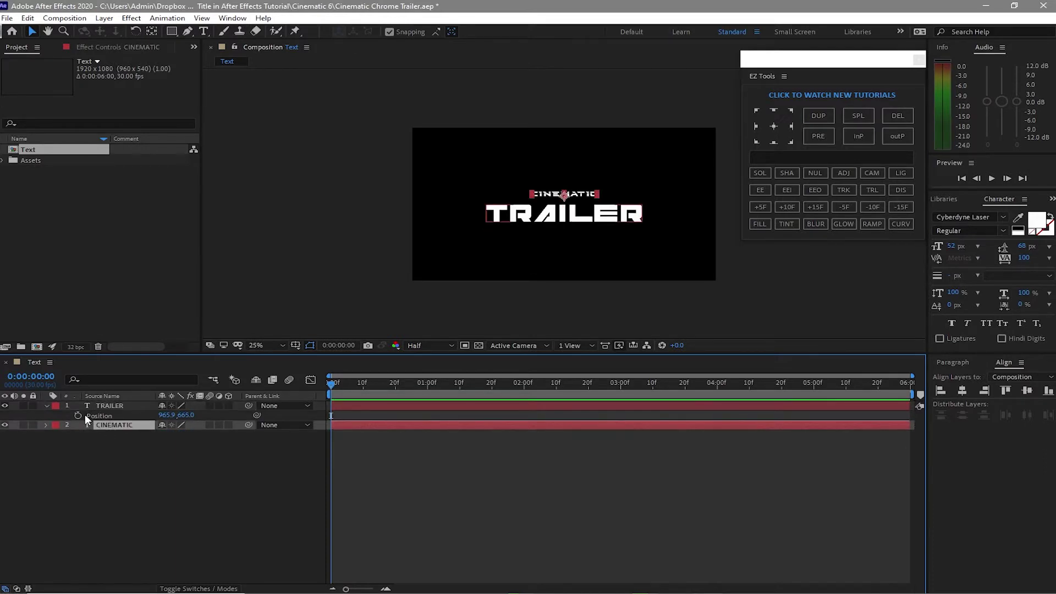
pyautogui.press('p')
pyautogui.moveTo(185, 434); pyautogui.dragTo(142, 415)
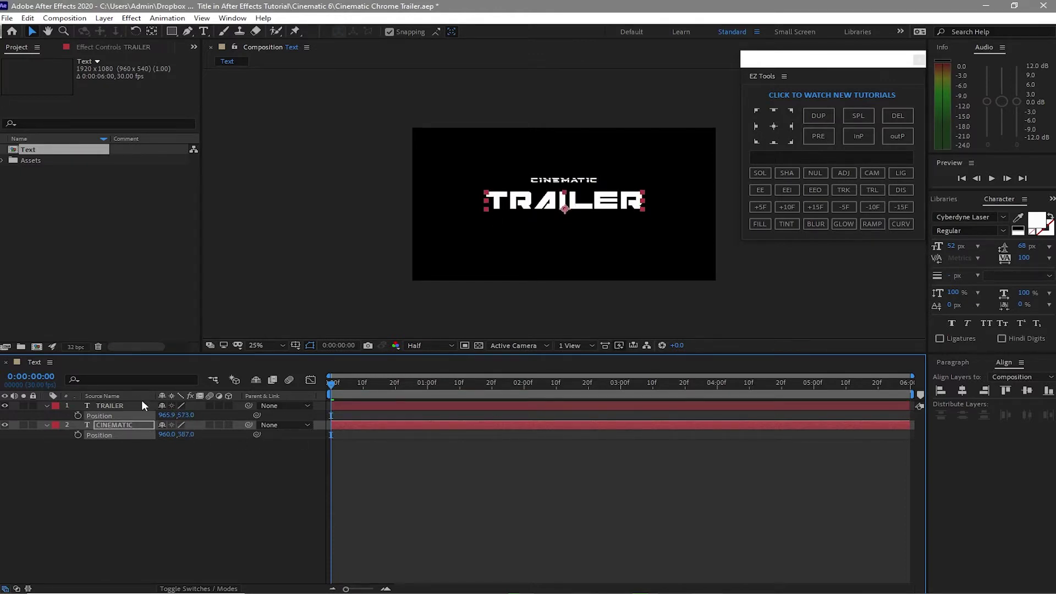
pyautogui.click(140, 404)
pyautogui.hotkey('shift', 'Up')
pyautogui.press('Up')
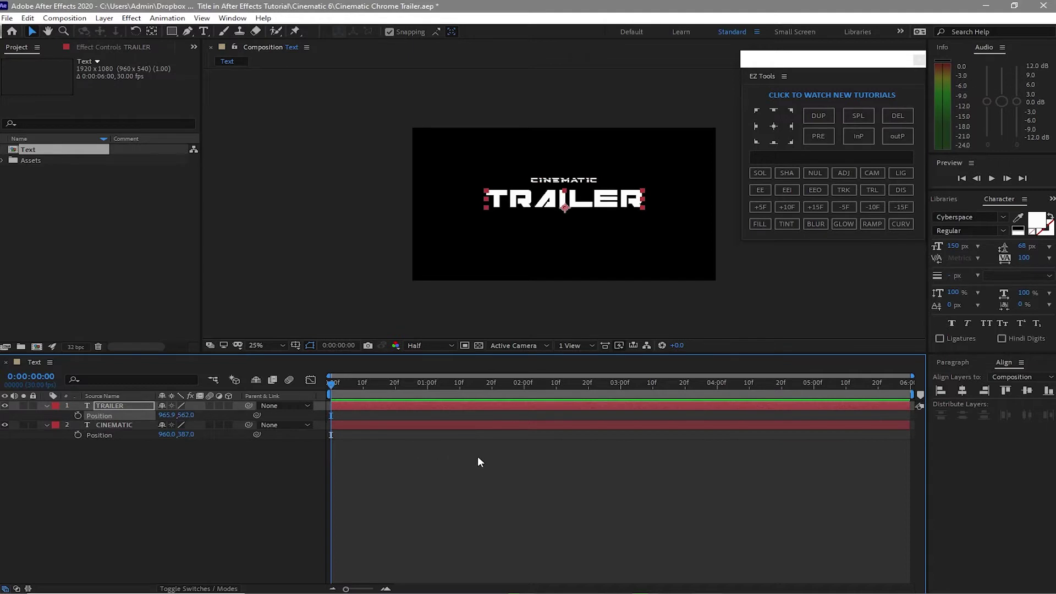
pyautogui.click(46, 406)
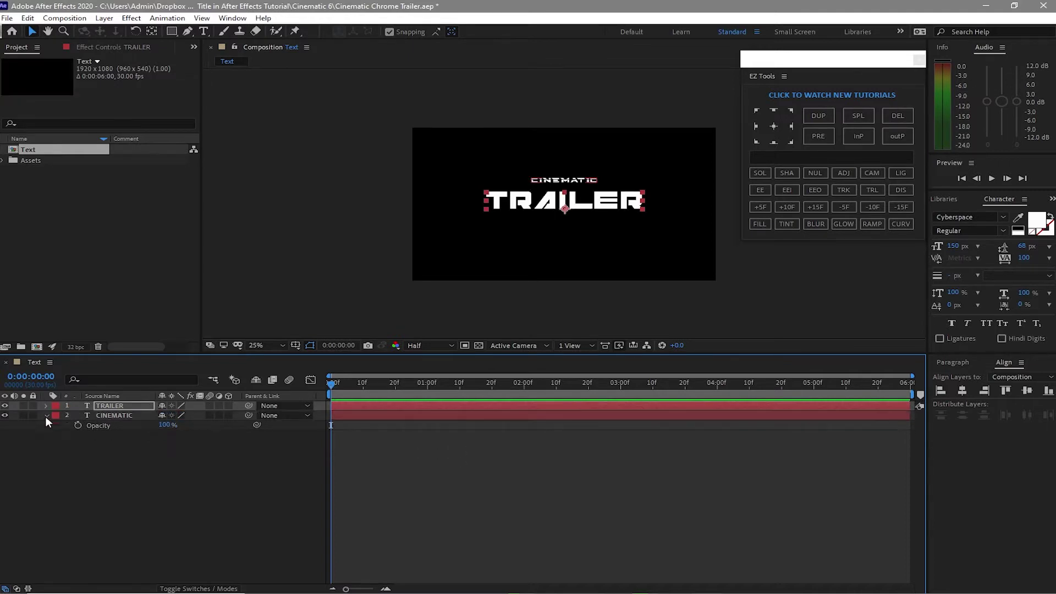
pyautogui.click(46, 415)
pyautogui.click(116, 449)
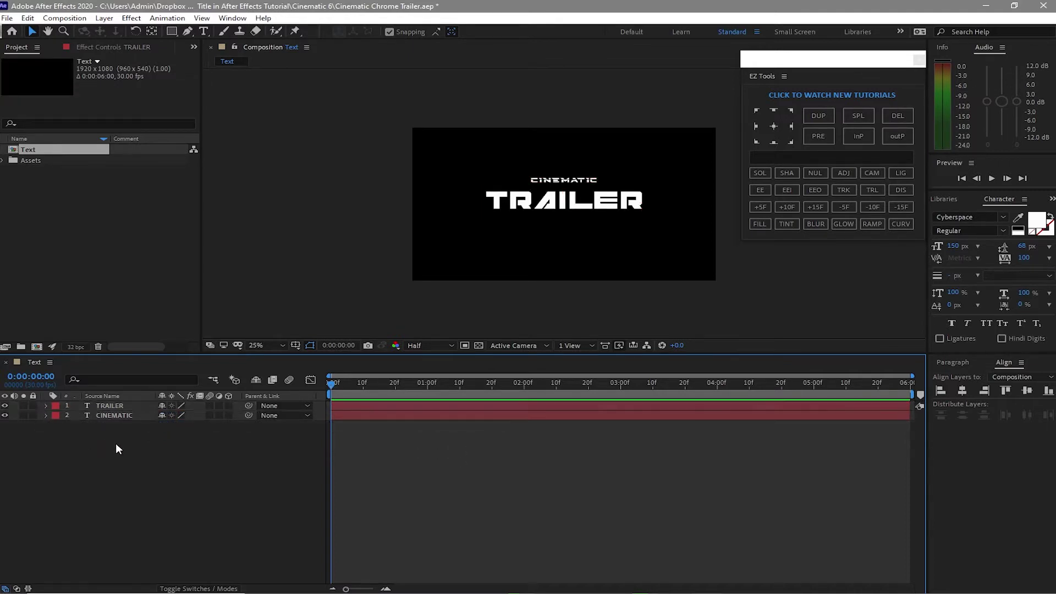
# Step: Keyframe both titles' Opacity from 0% at 0:00 to 100% at 1:00
pyautogui.moveTo(123, 451); pyautogui.dragTo(122, 407)
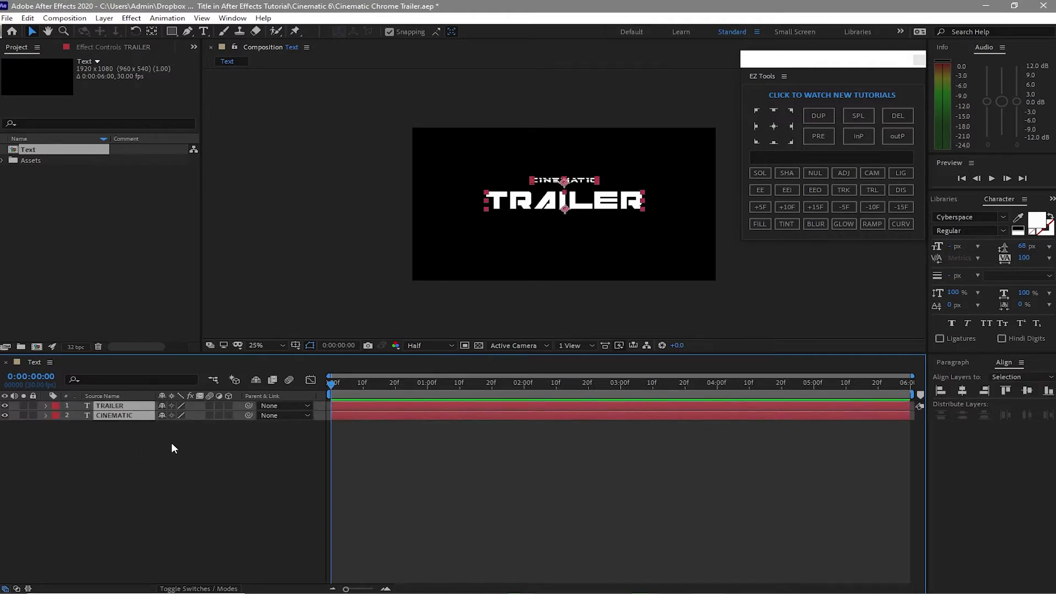
pyautogui.press('t')
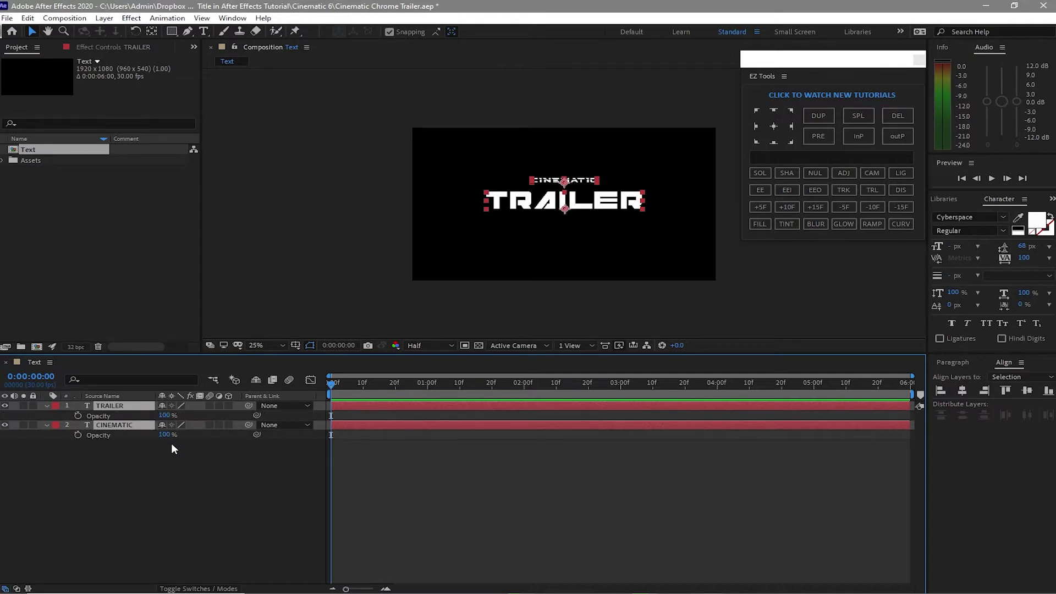
pyautogui.moveTo(171, 443); pyautogui.dragTo(165, 413)
pyautogui.click(78, 435)
pyautogui.moveTo(165, 434); pyautogui.dragTo(59, 446)
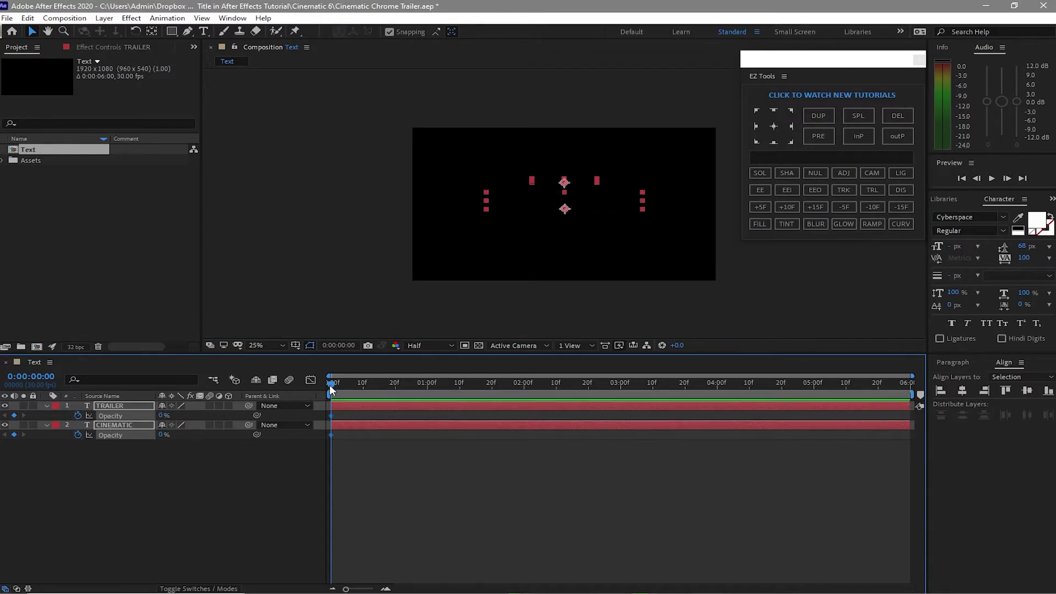
pyautogui.moveTo(329, 384); pyautogui.dragTo(427, 396)
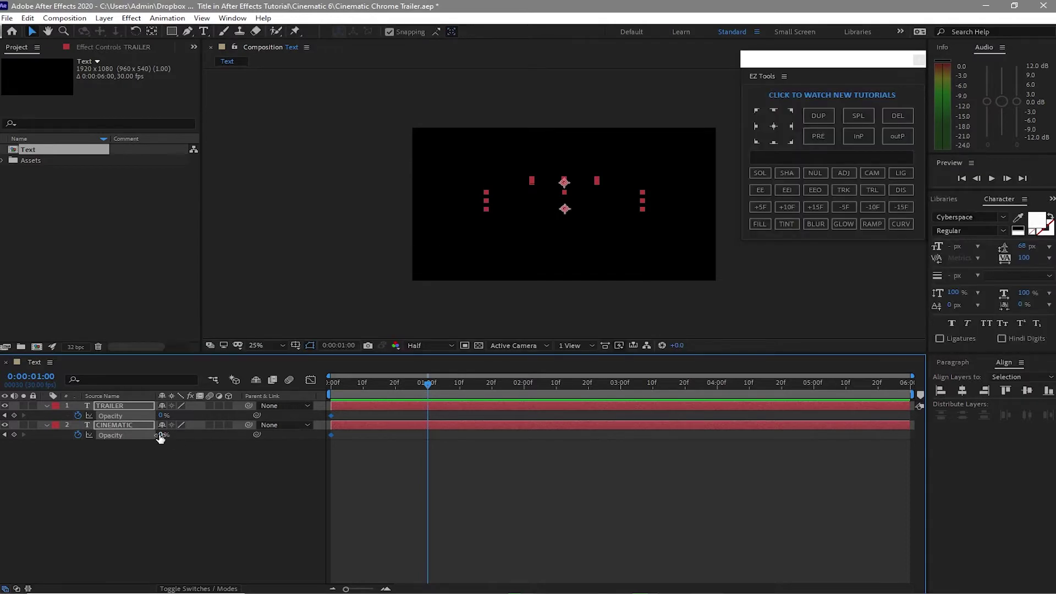
pyautogui.moveTo(161, 438); pyautogui.dragTo(252, 436)
# Step: Fade both titles out from 100% at 4:00 to 0% at 5:29
pyautogui.moveTo(428, 383); pyautogui.dragTo(718, 385)
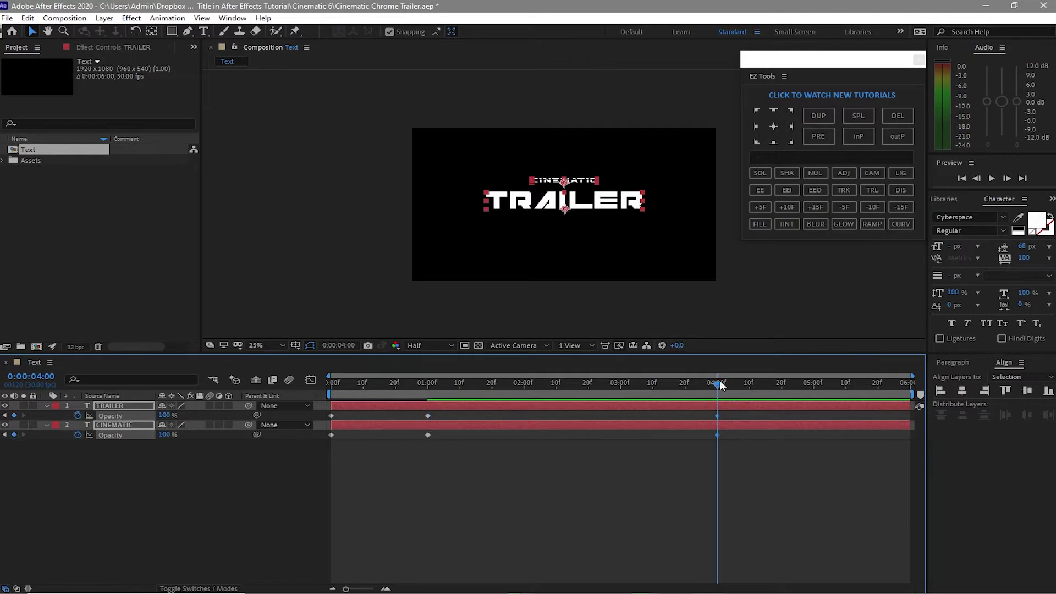
pyautogui.moveTo(720, 385); pyautogui.dragTo(911, 395)
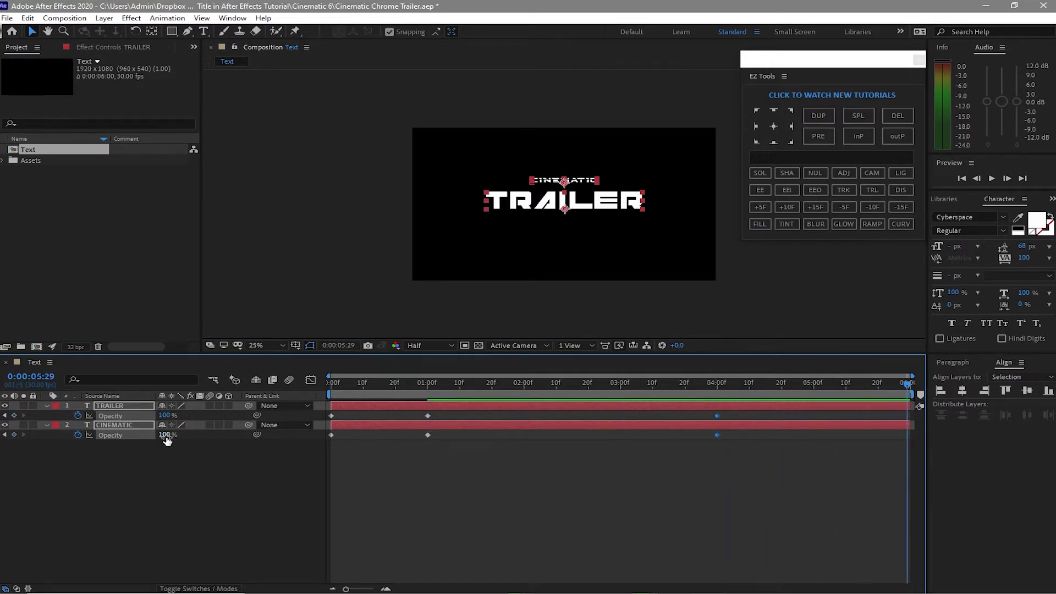
pyautogui.moveTo(167, 439); pyautogui.dragTo(66, 446)
pyautogui.click(144, 470)
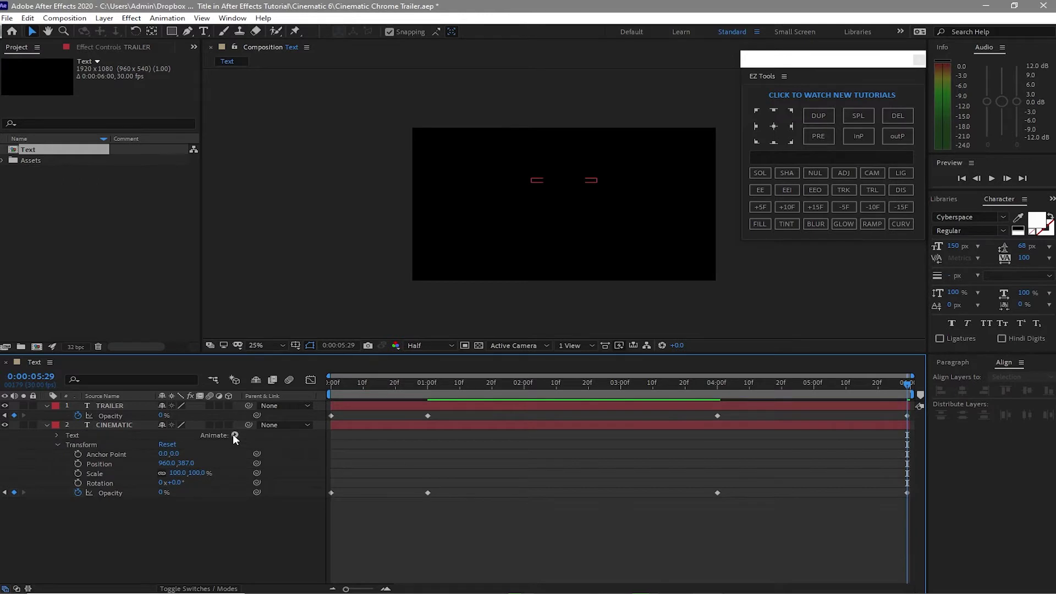
# Step: Add a Tracking animator to CINEMATIC with Tracking Amount 75 keyframed at 0:00
pyautogui.click(235, 435)
pyautogui.click(264, 354)
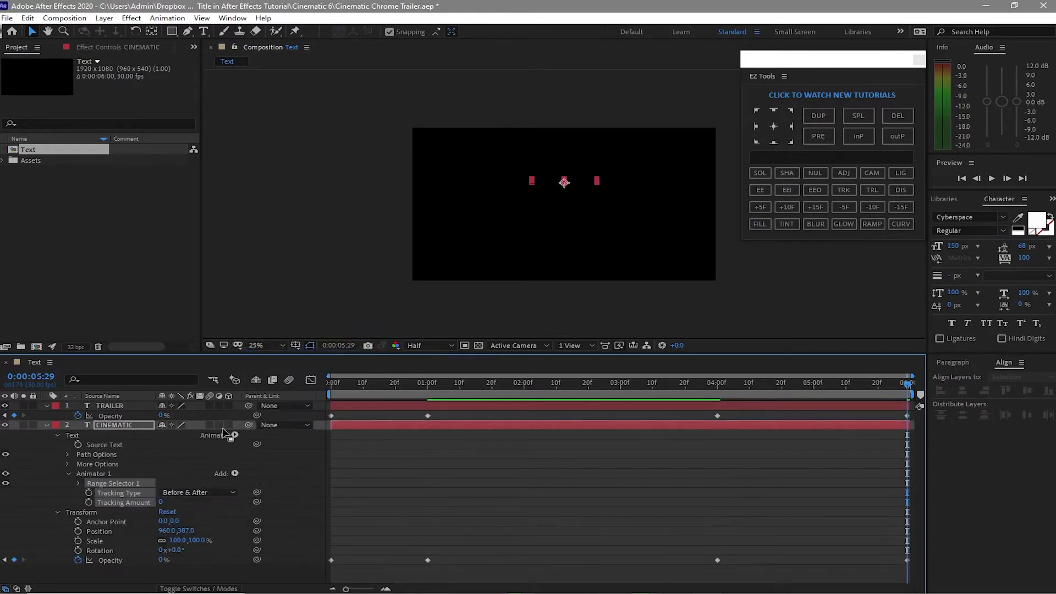
pyautogui.press('Home')
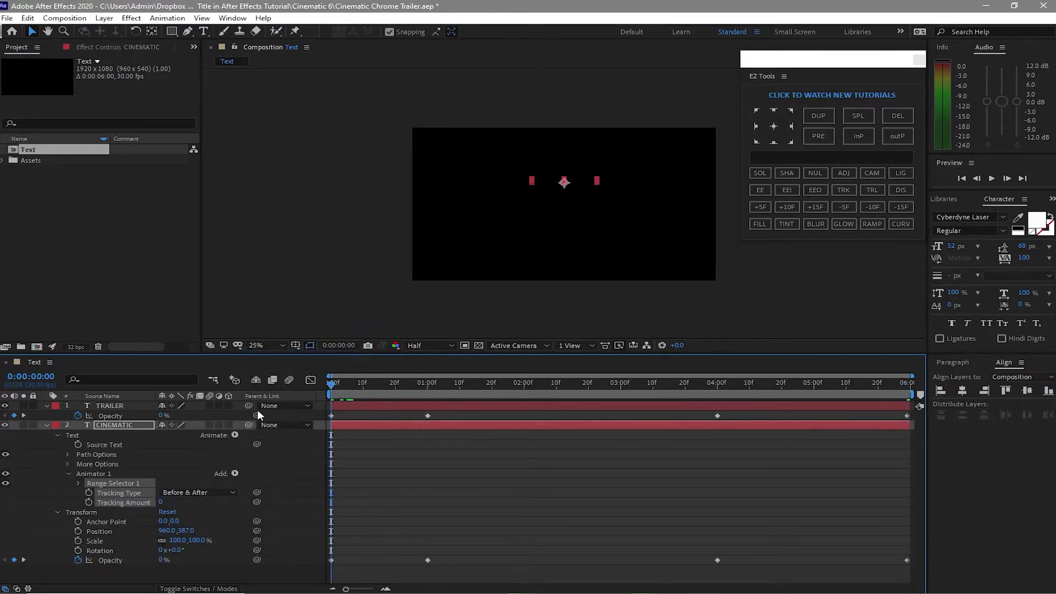
pyautogui.click(163, 502)
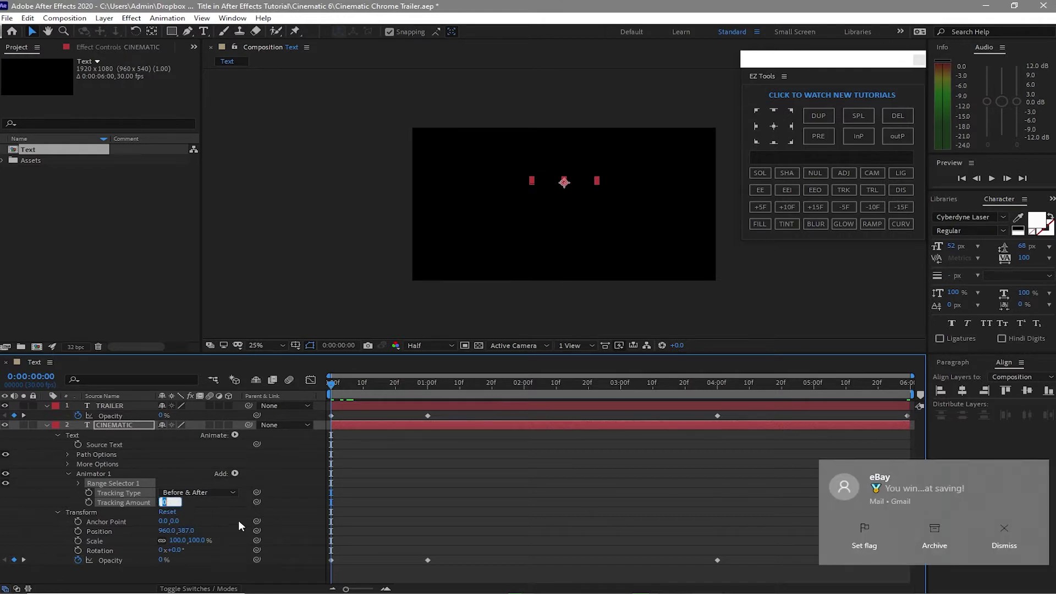
pyautogui.write('75')
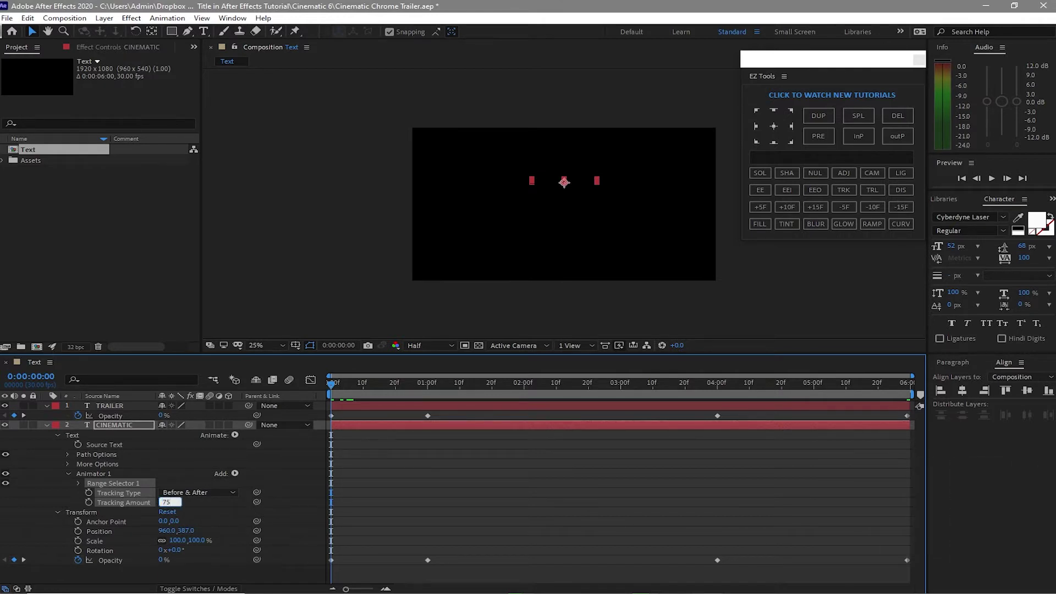
pyautogui.click(86, 500)
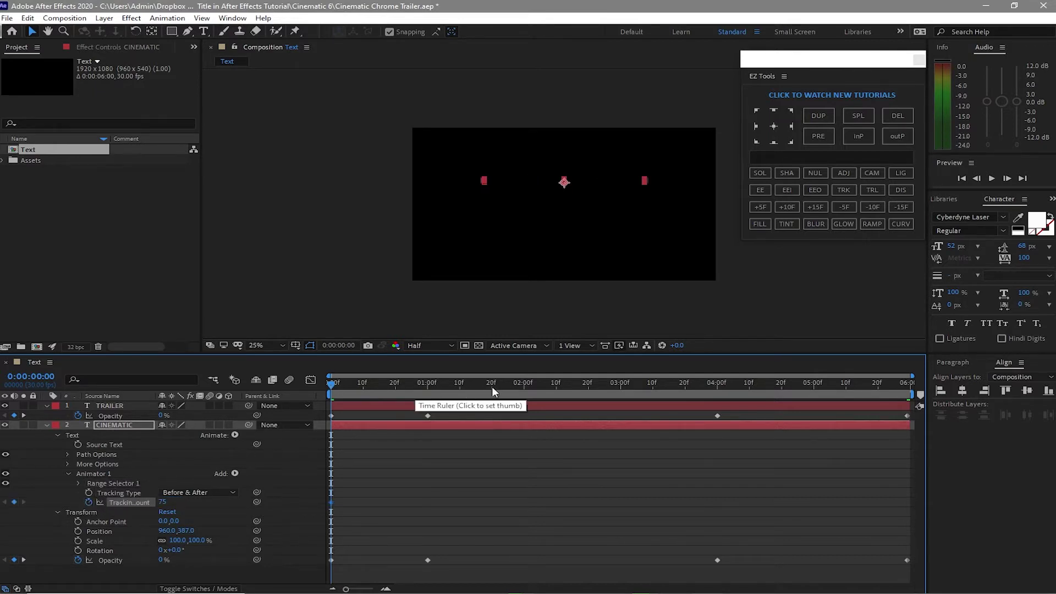
# Step: Keyframe Tracking Amount 0 at the two-second mark
pyautogui.click(523, 387)
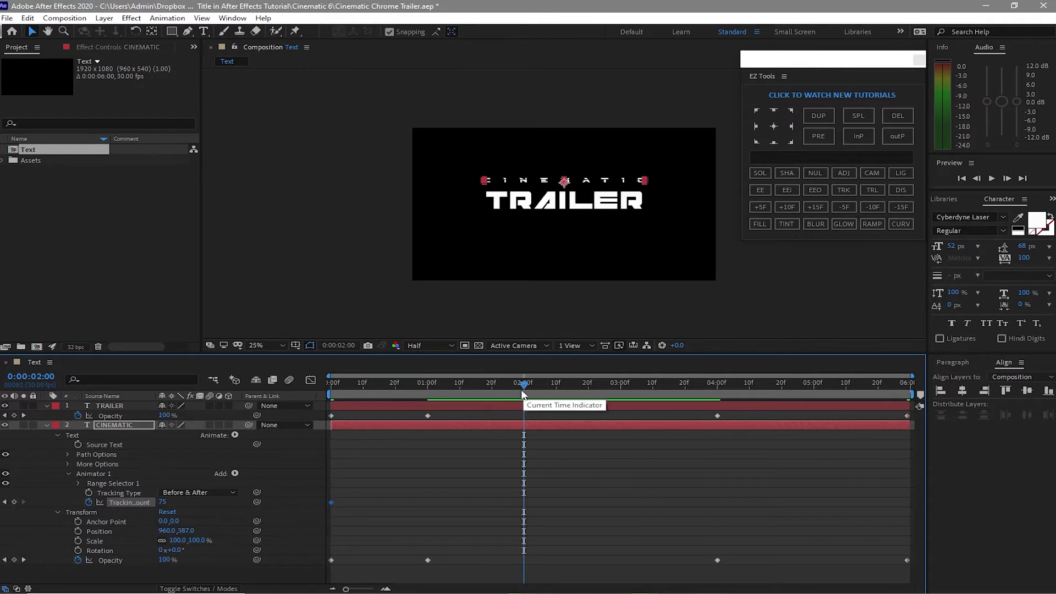
pyautogui.moveTo(161, 503); pyautogui.dragTo(161, 503)
pyautogui.click(162, 502)
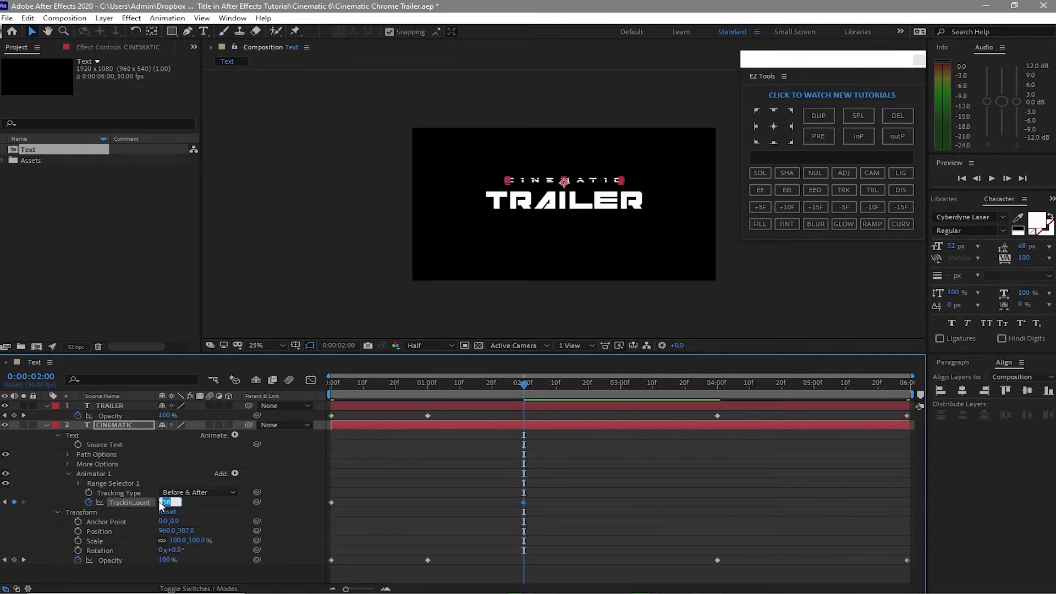
pyautogui.write('0')
pyautogui.press('Return')
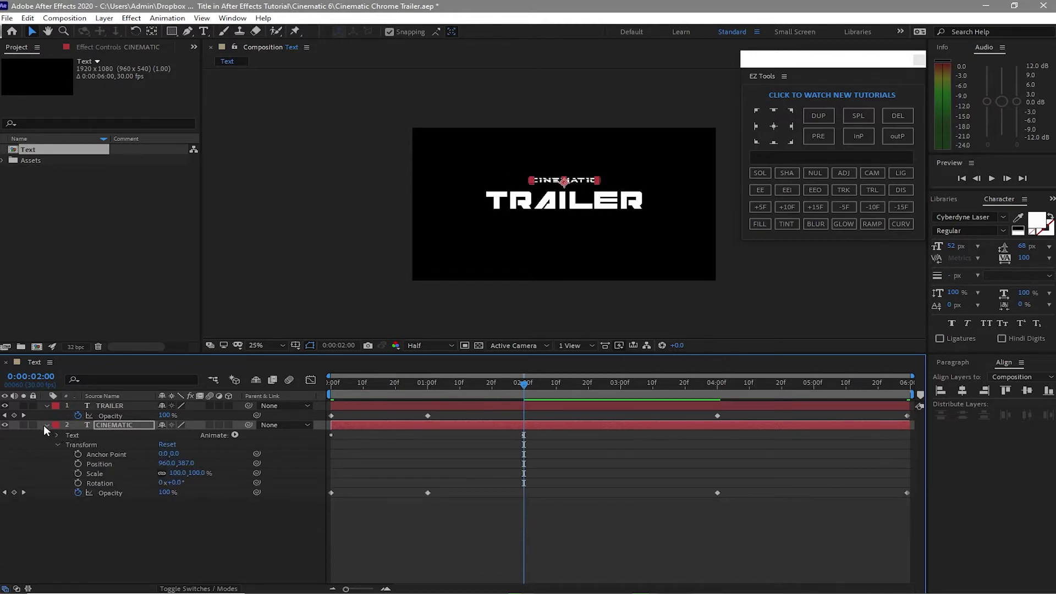
# Step: Collapse both text layers and preview the title animation
pyautogui.click(45, 425)
pyautogui.click(45, 406)
pyautogui.press('space')
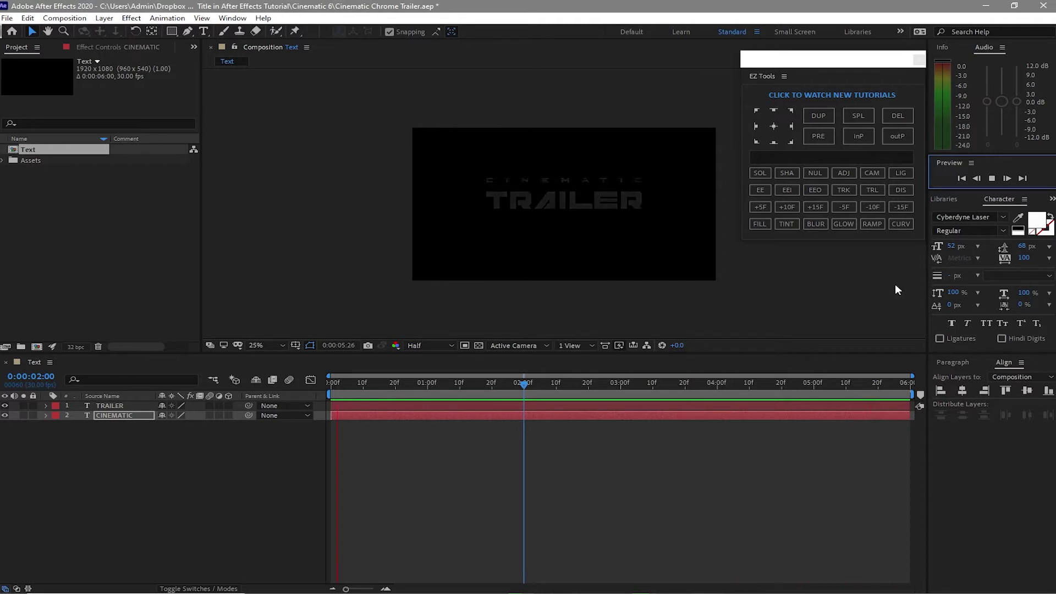
pyautogui.click(676, 430)
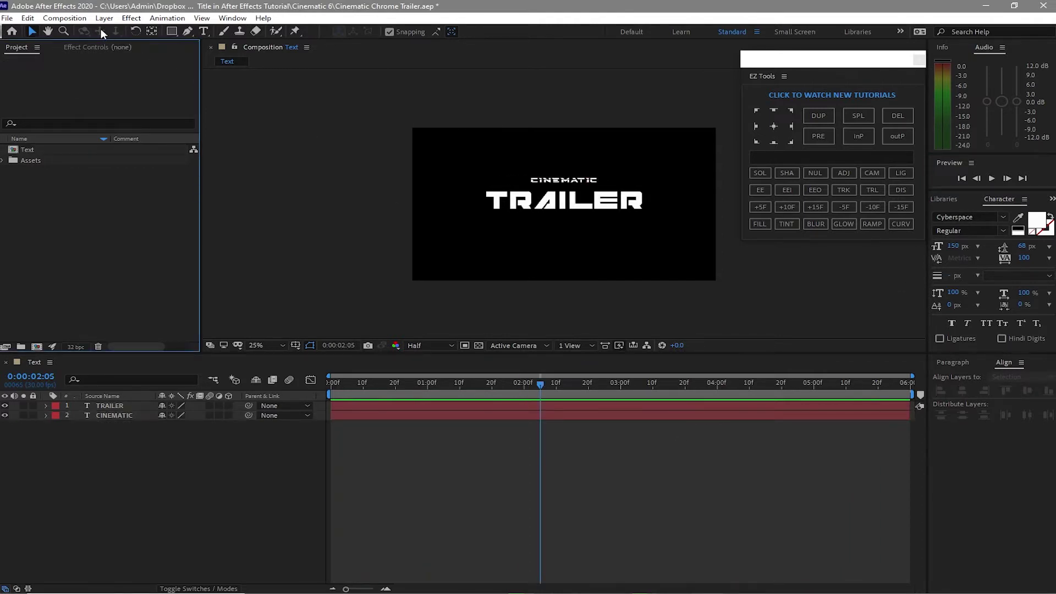
# Step: Start a new composition and enter Reflection as its name
pyautogui.click(65, 18)
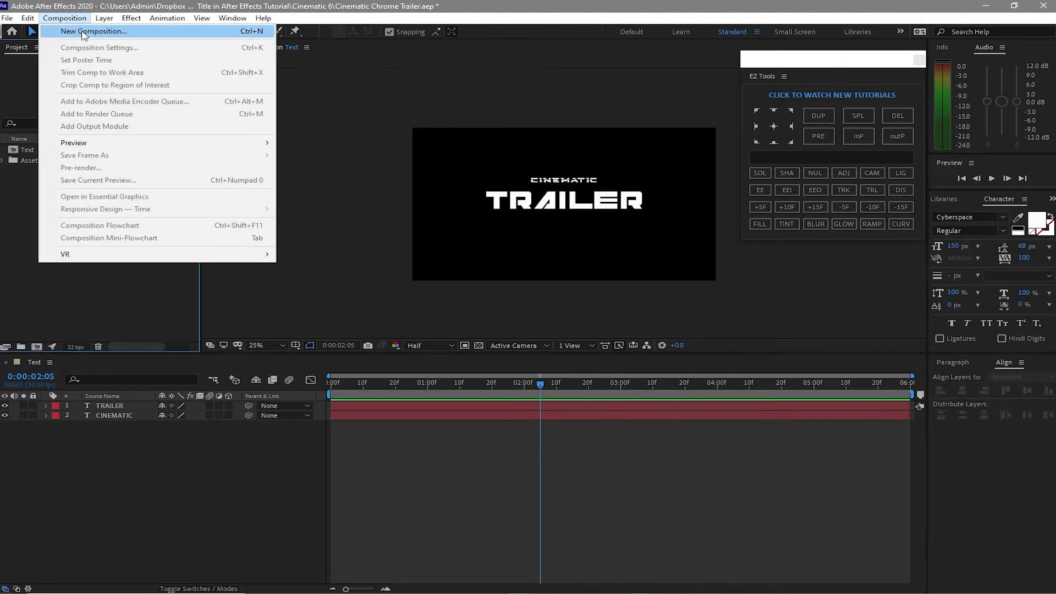
pyautogui.click(81, 31)
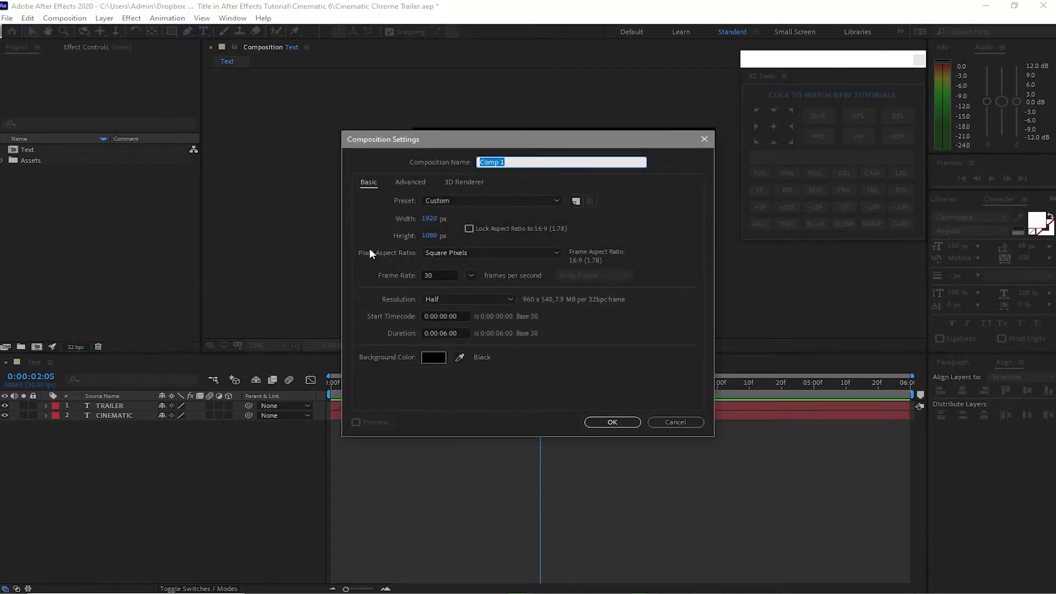
pyautogui.write('Reflection')
# Step: Create the Reflection comp and add Basic_2K_05.jpg from Assets as a layer
pyautogui.click(612, 424)
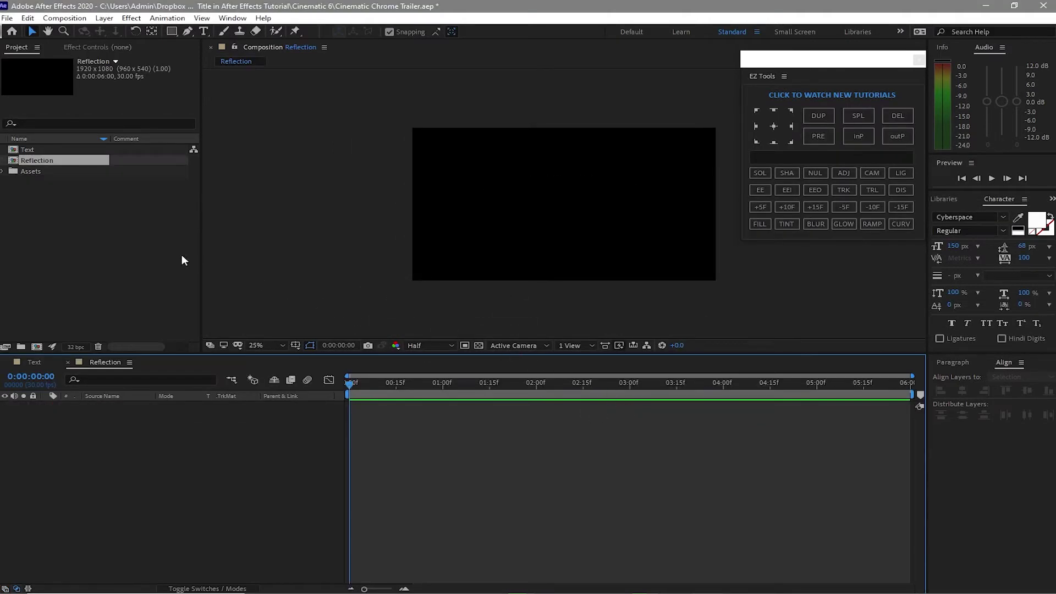
pyautogui.click(3, 172)
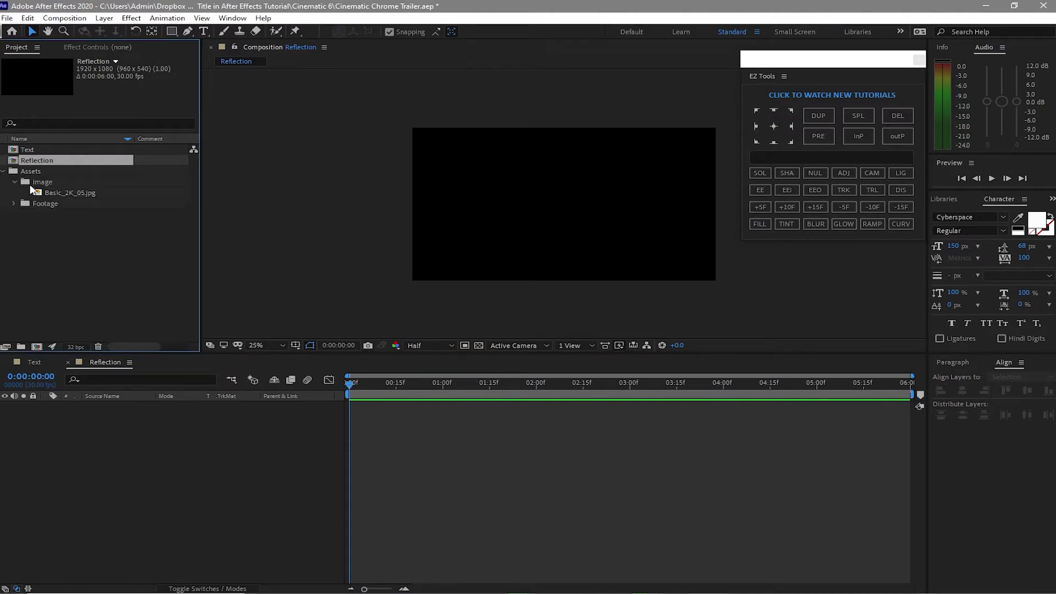
pyautogui.click(44, 190)
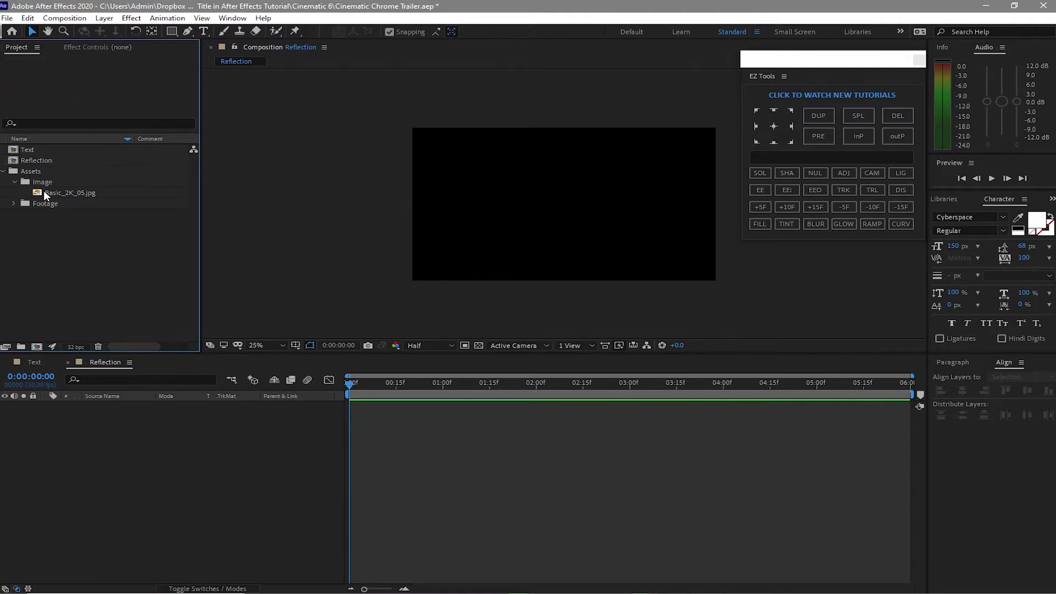
pyautogui.moveTo(78, 196); pyautogui.dragTo(183, 437)
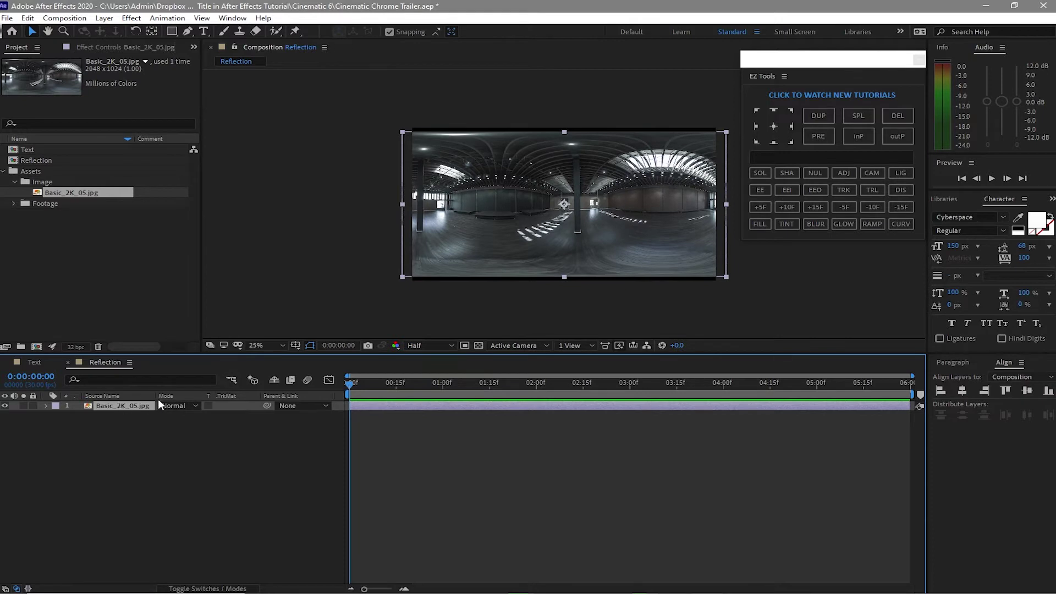
# Step: Scale the Basic_2K_05.jpg layer down to 50%
pyautogui.press('s')
pyautogui.click(178, 416)
pyautogui.write('50')
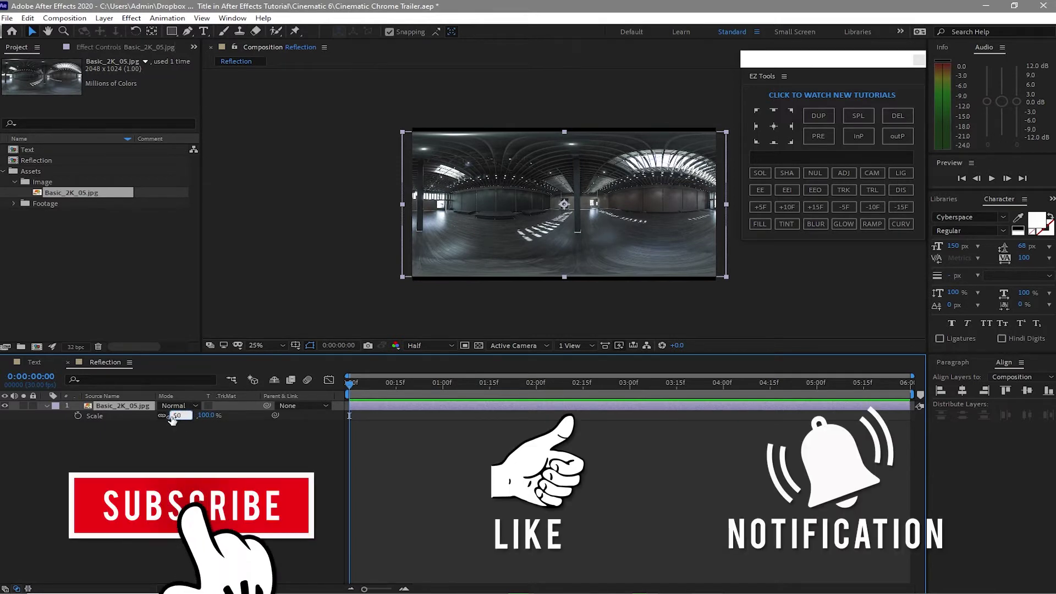
pyautogui.click(176, 446)
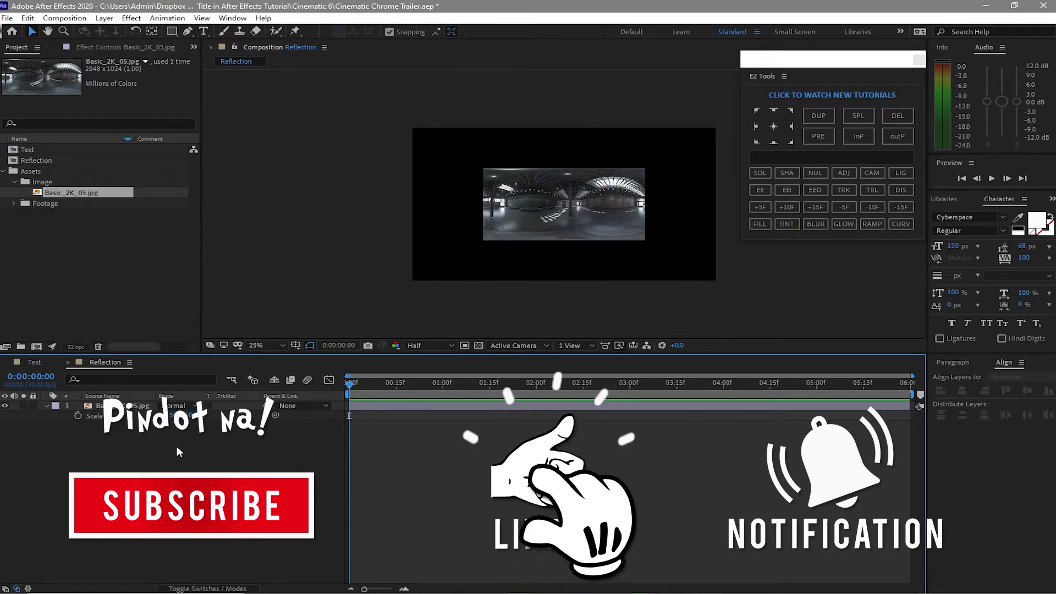
pyautogui.click(131, 18)
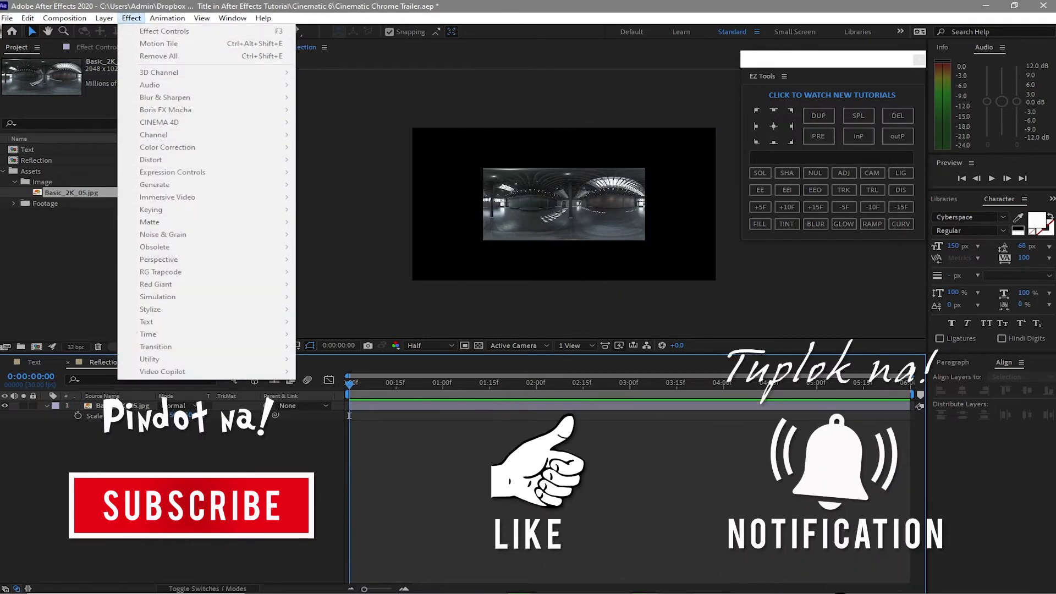
pyautogui.click(168, 586)
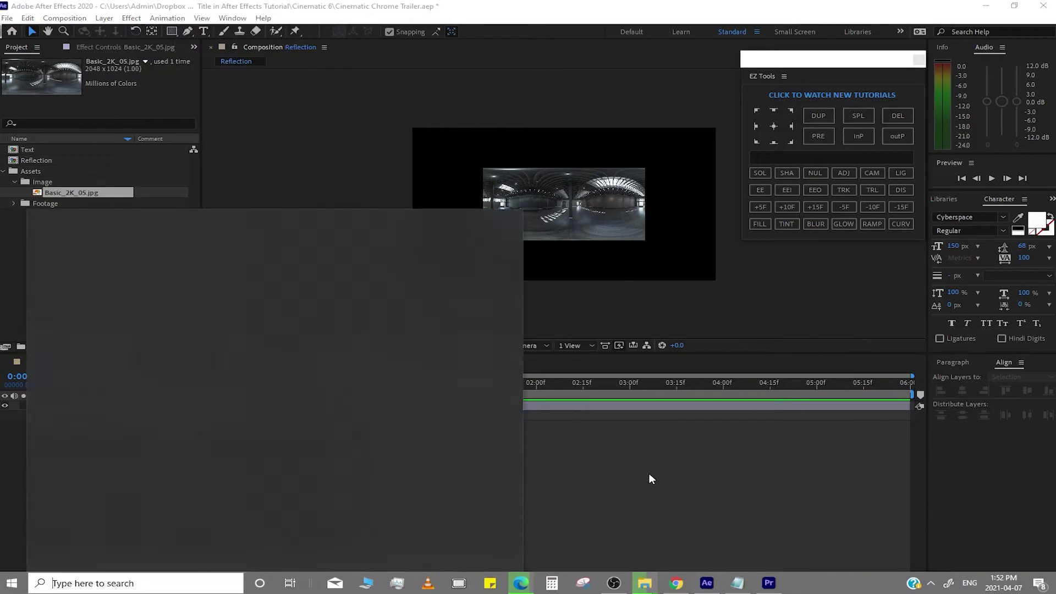
pyautogui.click(649, 473)
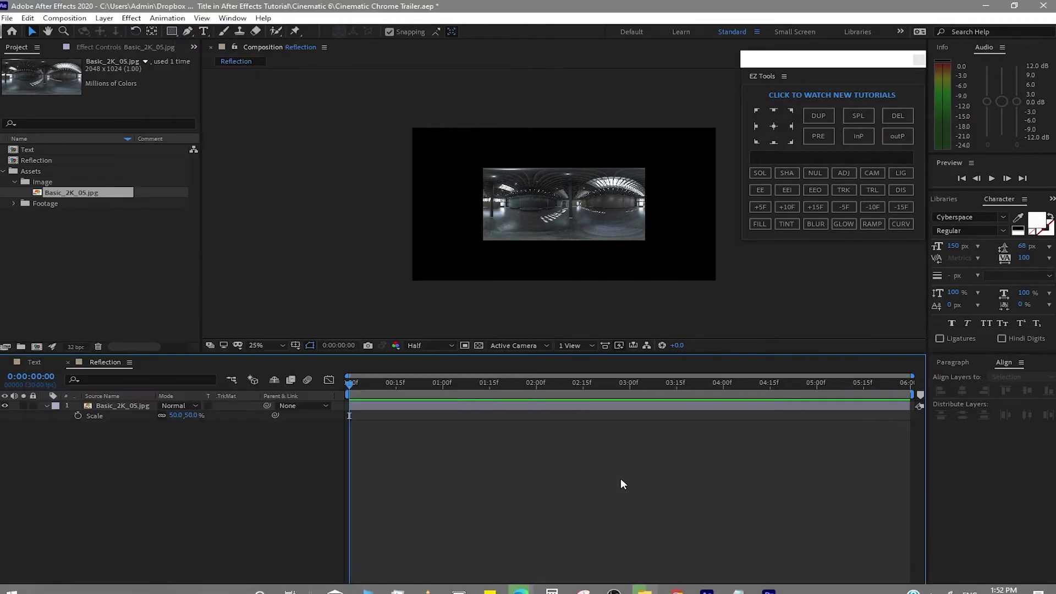
# Step: Apply Motion Tile to the image with Output Width 500 and Mirror Edges on
pyautogui.click(125, 405)
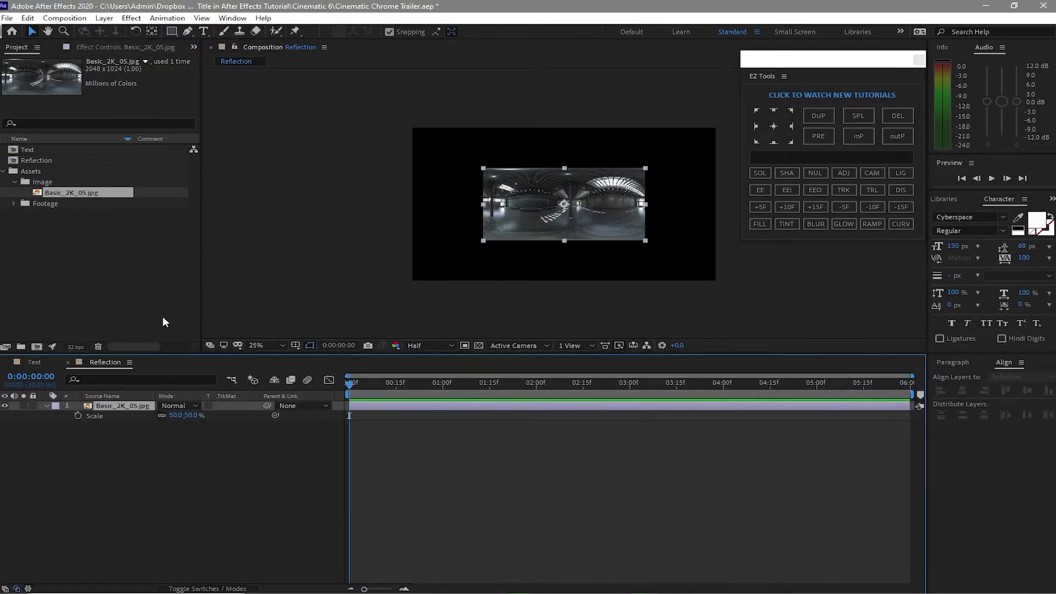
pyautogui.click(132, 21)
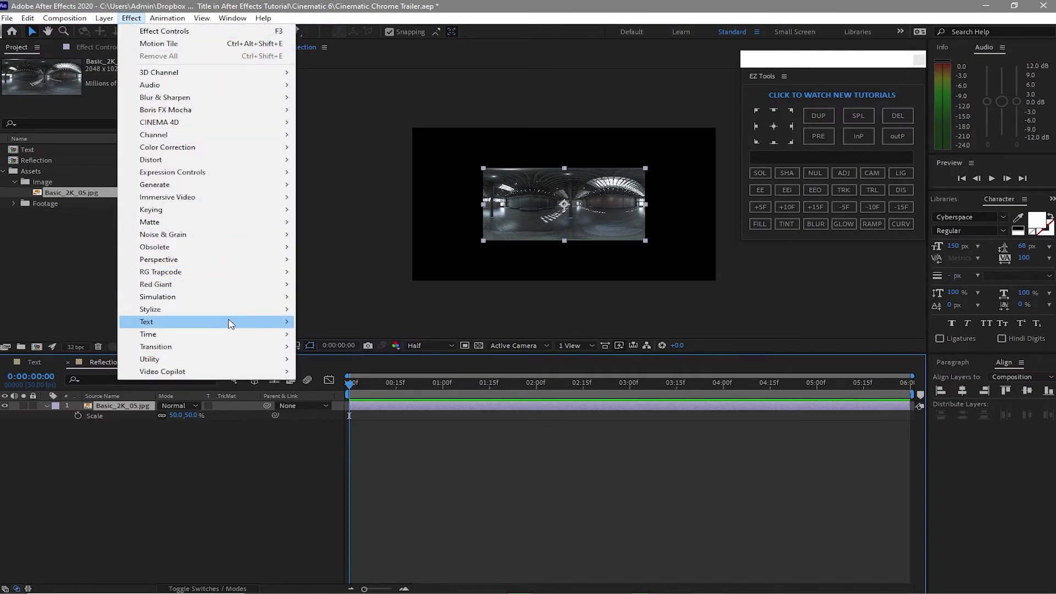
pyautogui.moveTo(281, 310)
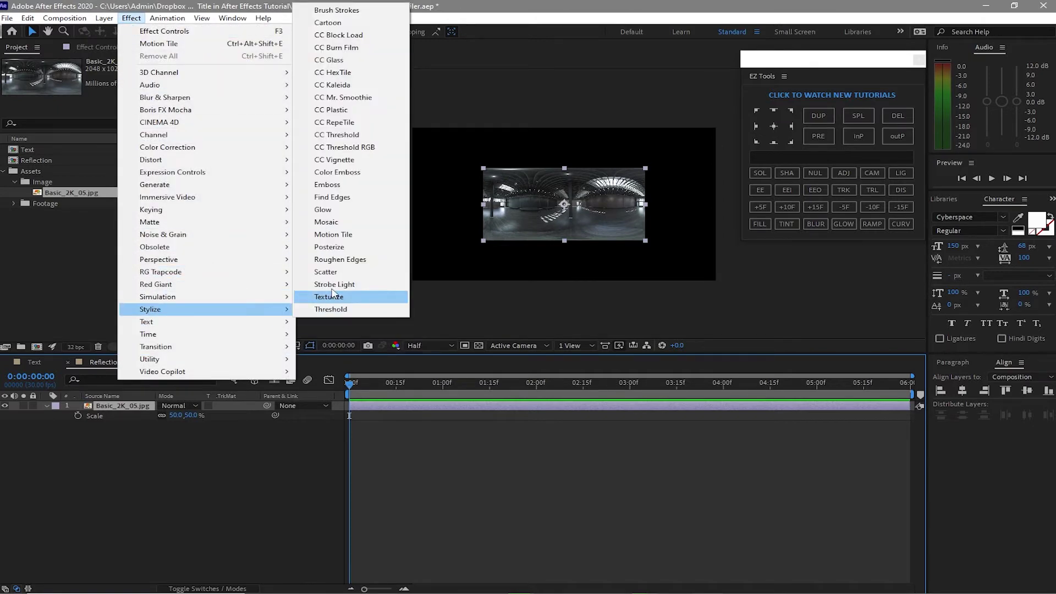
pyautogui.click(355, 236)
pyautogui.click(118, 110)
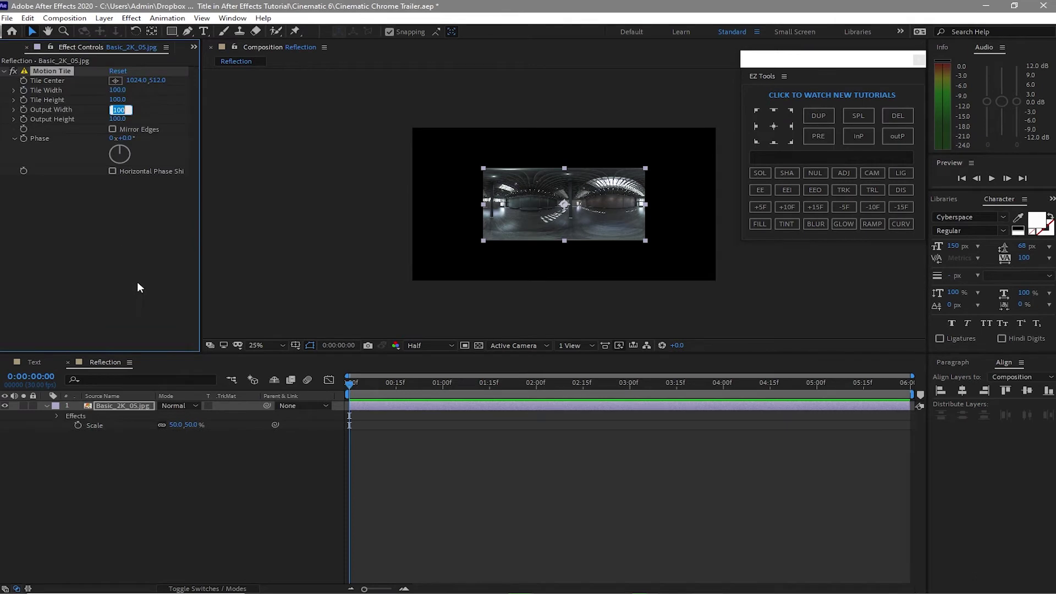
pyautogui.write('50')
pyautogui.press('Return')
pyautogui.click(113, 130)
# Step: Keyframe Position X from 960 at the start to 0 at 5:29, then preview
pyautogui.click(132, 407)
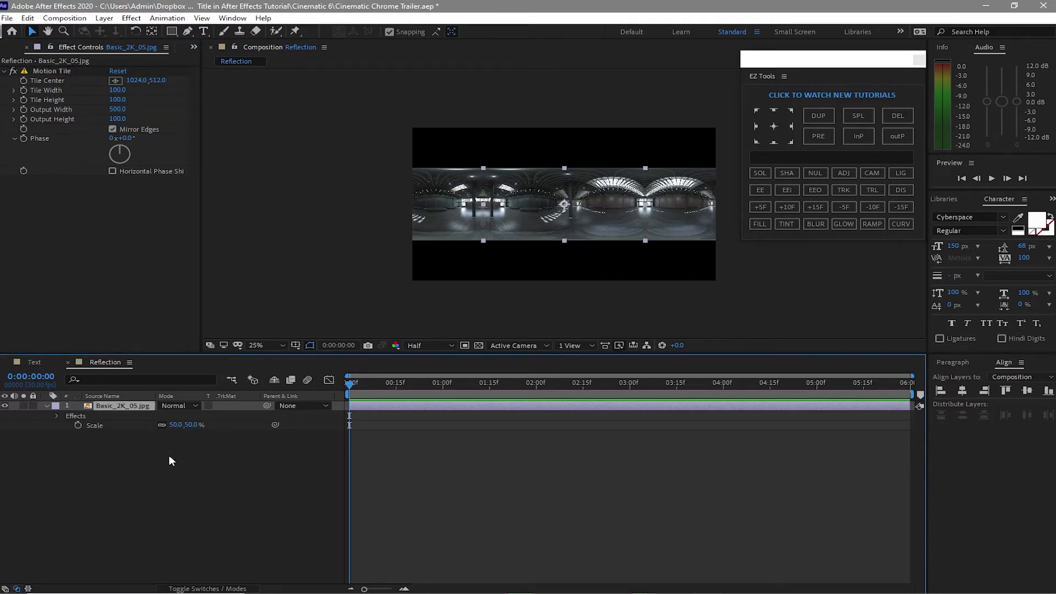
pyautogui.press('p')
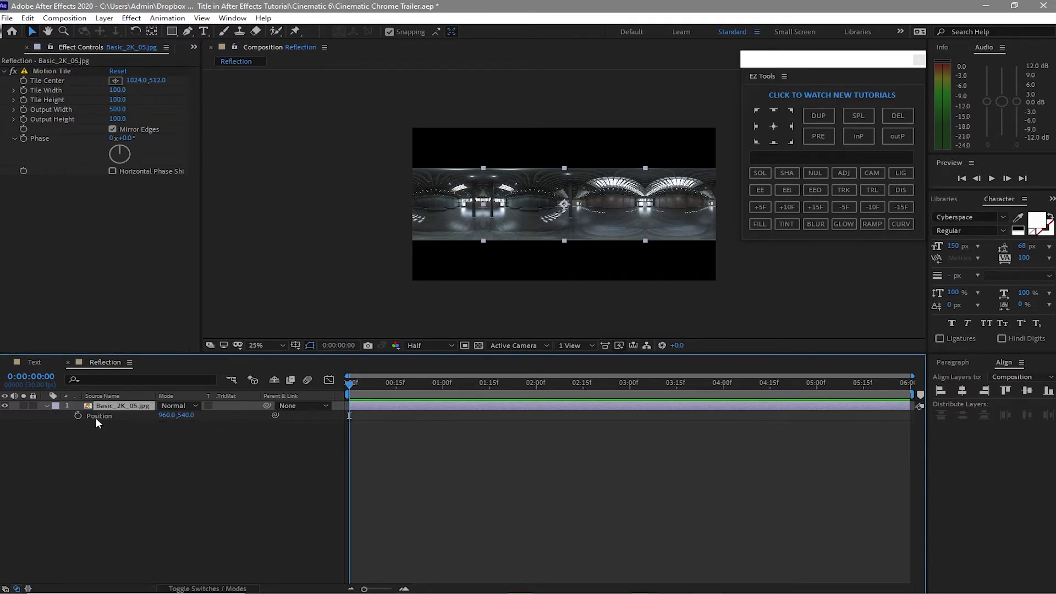
pyautogui.click(77, 417)
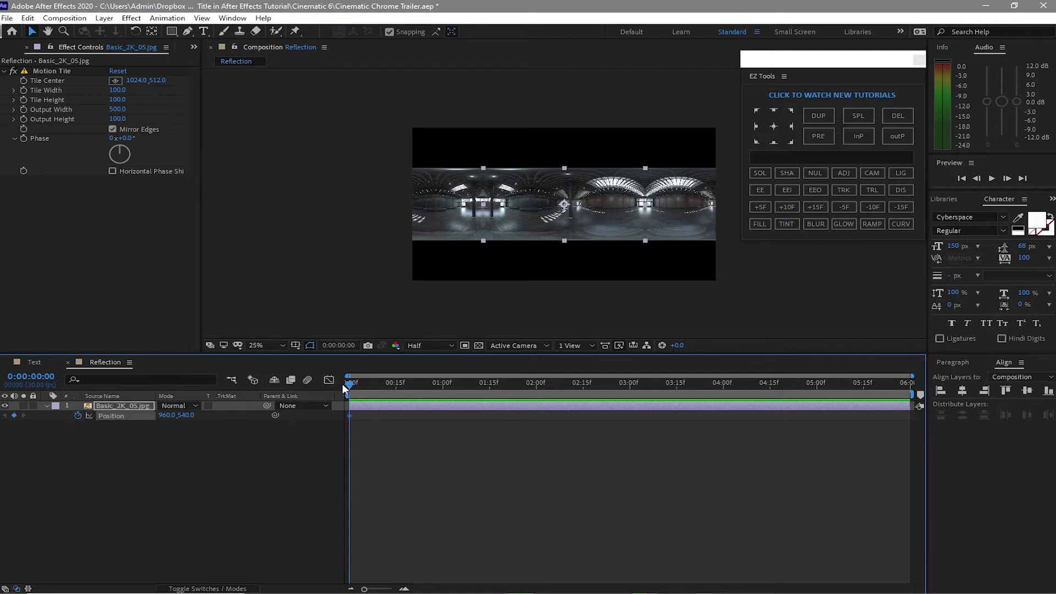
pyautogui.moveTo(347, 384); pyautogui.dragTo(907, 382)
pyautogui.click(168, 415)
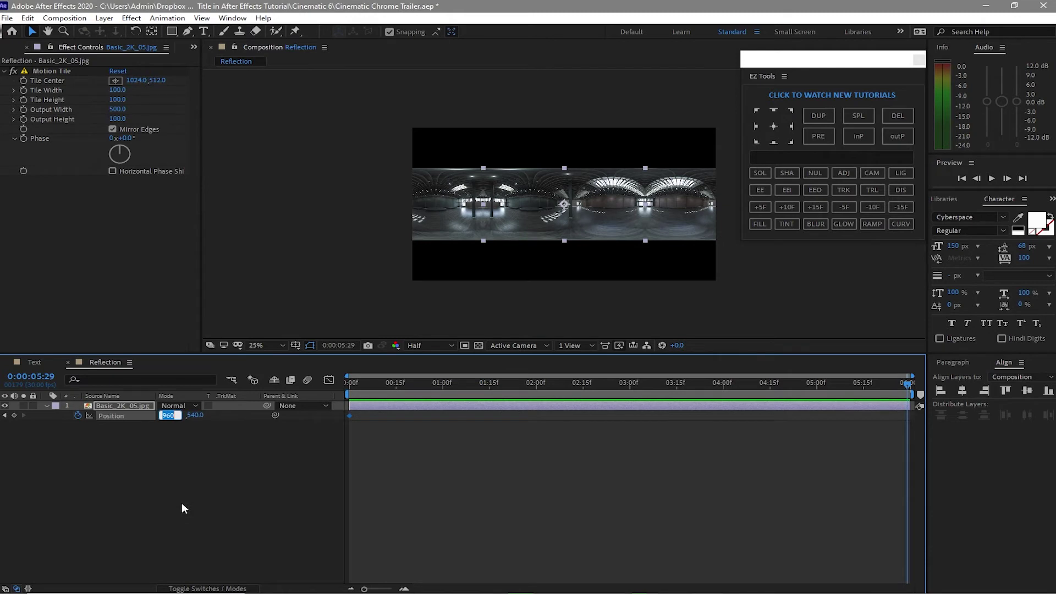
pyautogui.write('0')
pyautogui.click(181, 507)
pyautogui.press('space')
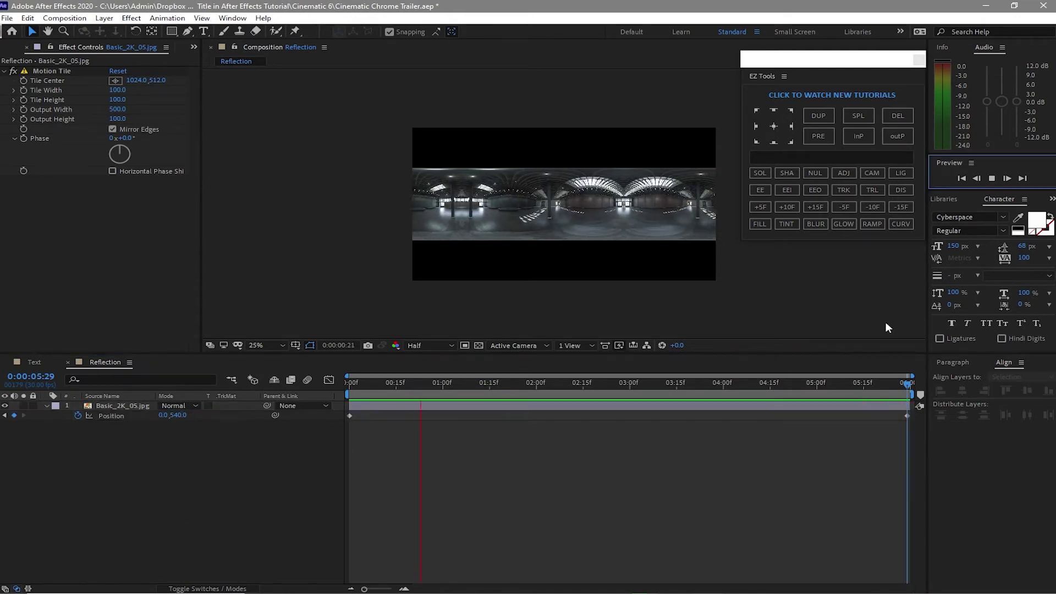
pyautogui.click(990, 179)
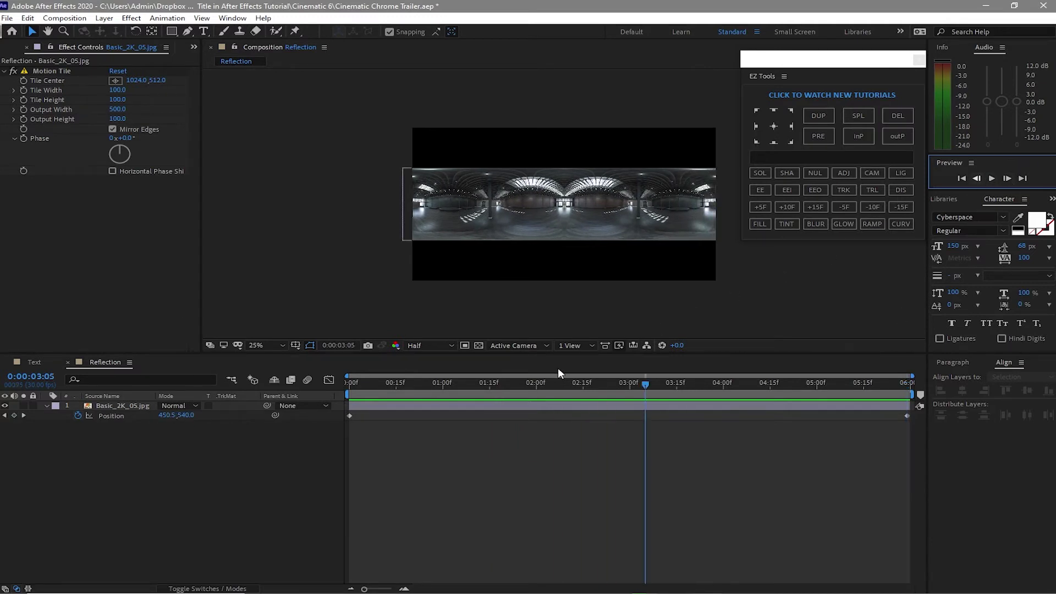
# Step: Create a new composition named Media
pyautogui.click(86, 18)
pyautogui.click(68, 31)
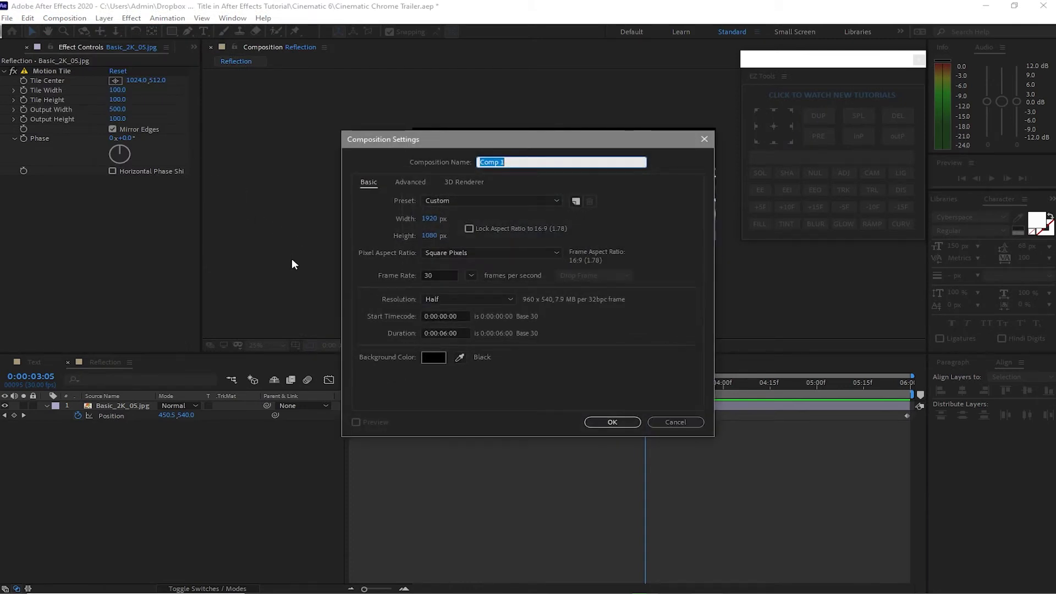
pyautogui.write('Media')
pyautogui.click(612, 422)
# Step: Move Media to the project root and add Text above Reflection as its layers
pyautogui.click(21, 50)
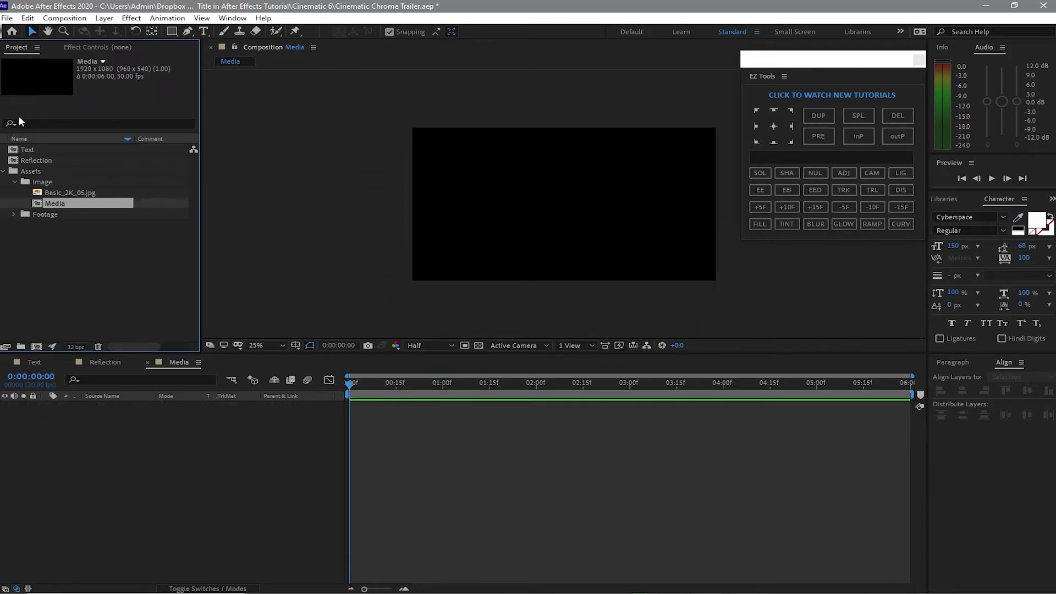
pyautogui.moveTo(38, 192); pyautogui.dragTo(3, 183)
pyautogui.click(2, 182)
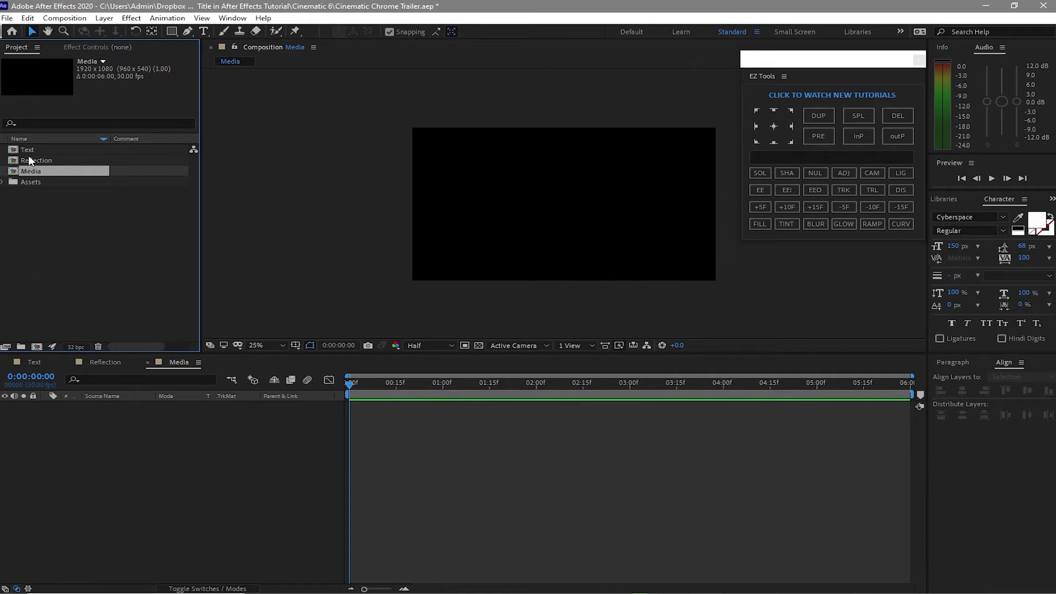
pyautogui.moveTo(27, 152); pyautogui.dragTo(69, 424)
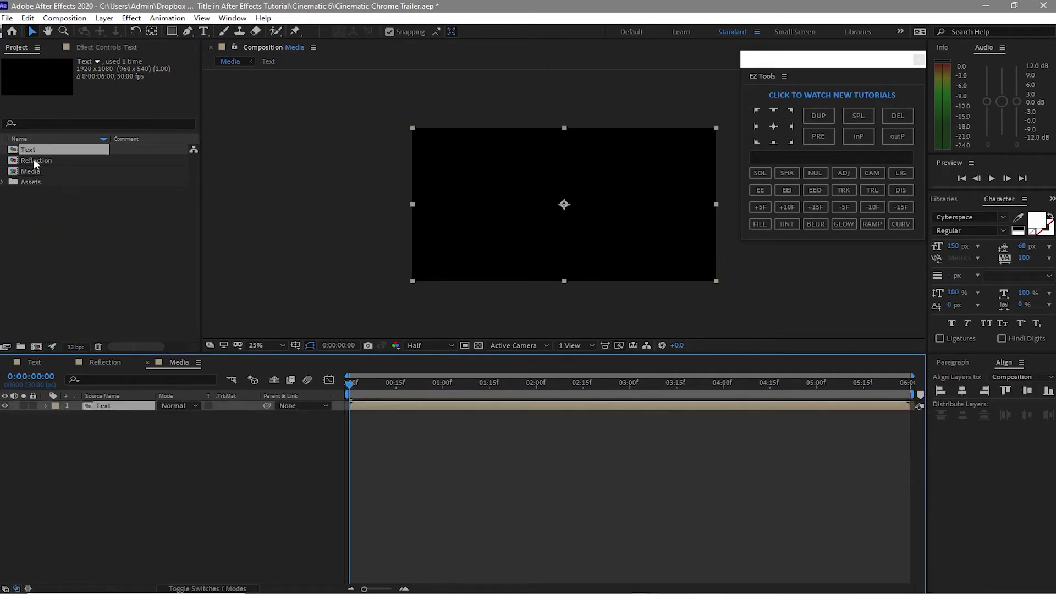
pyautogui.moveTo(34, 163); pyautogui.dragTo(216, 410)
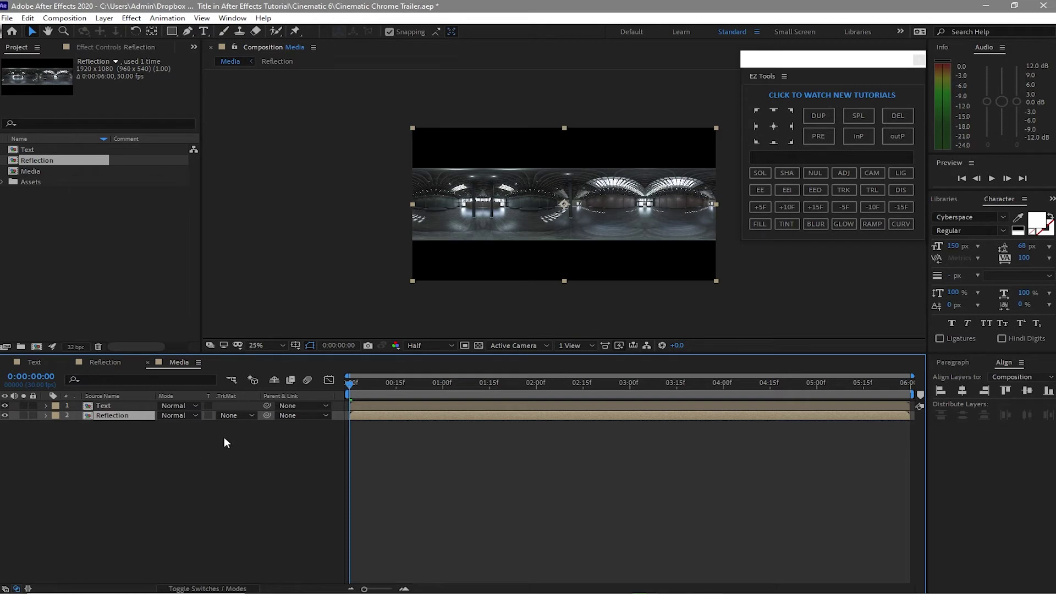
# Step: Set Reflection's track matte to Alpha Matte 'Text' and apply CC Glass
pyautogui.click(243, 419)
pyautogui.click(246, 444)
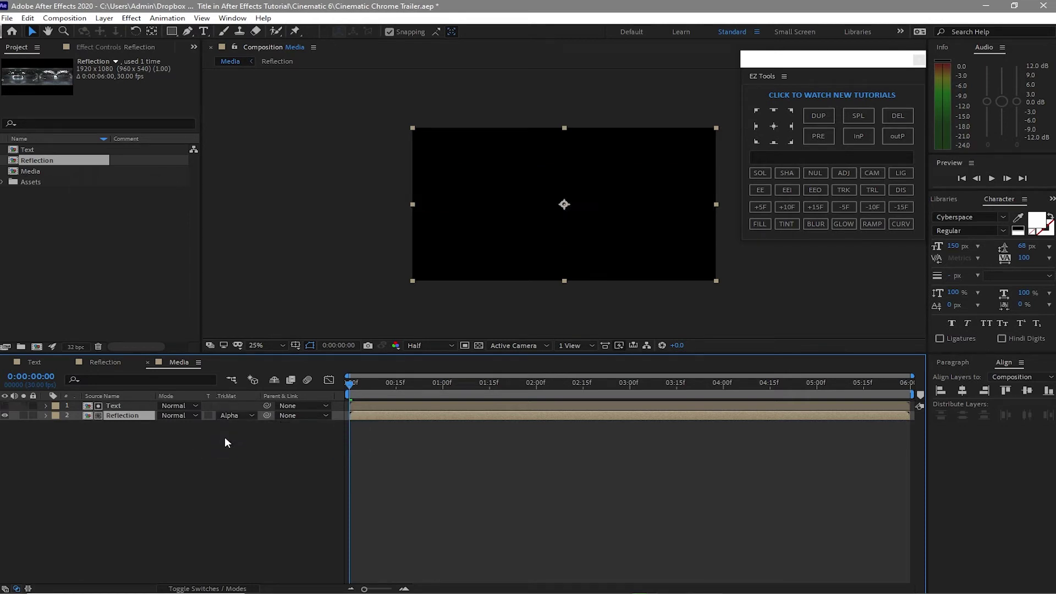
pyautogui.click(132, 17)
pyautogui.moveTo(245, 309)
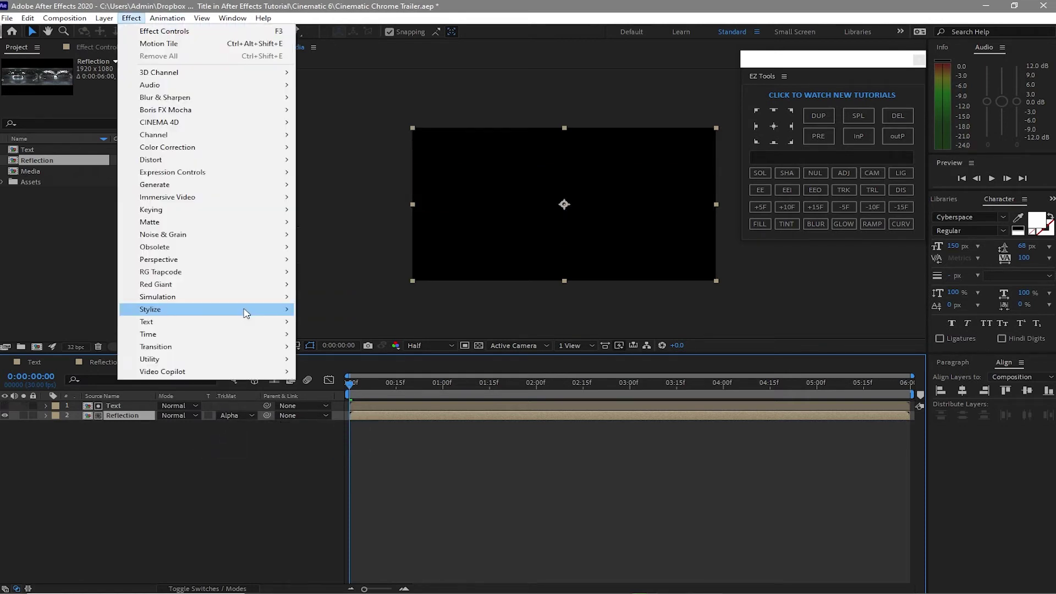
pyautogui.click(328, 60)
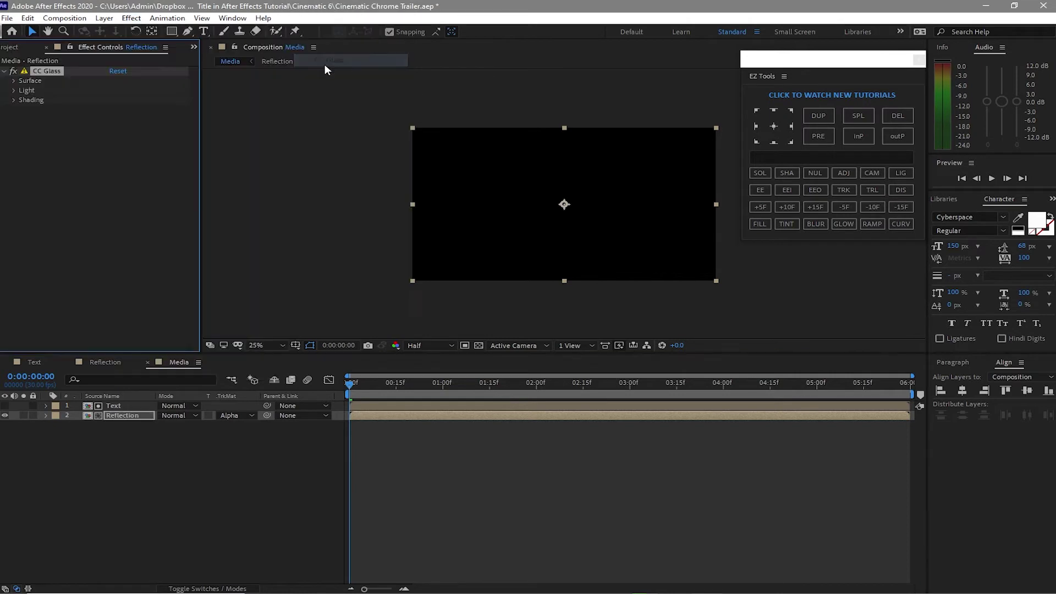
# Step: Set CC Glass Bump Map to 1. Text, Softness 30, Height -30
pyautogui.click(14, 81)
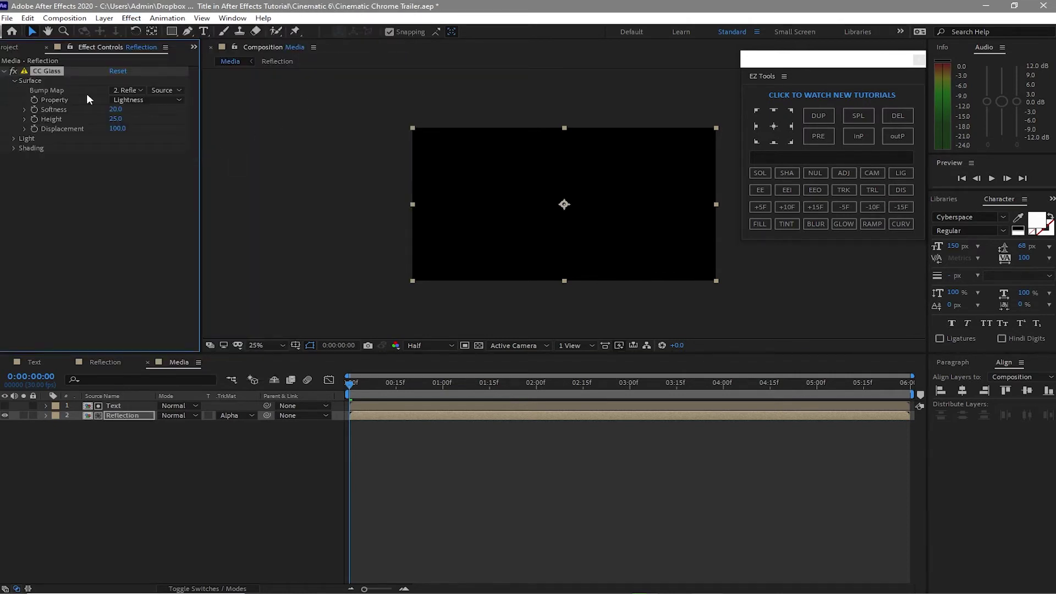
pyautogui.click(138, 90)
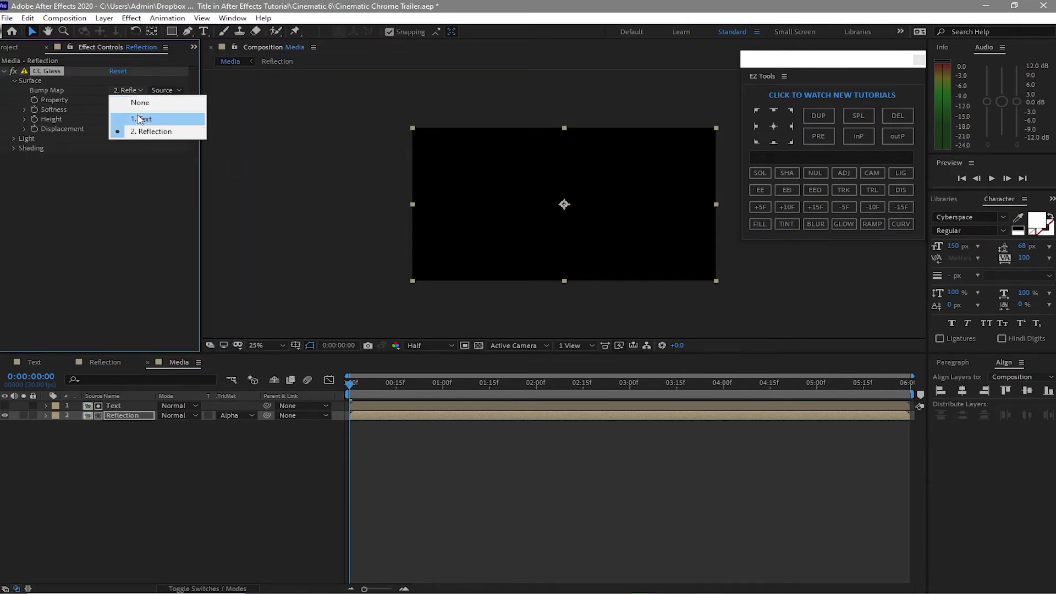
pyautogui.click(139, 119)
pyautogui.click(116, 109)
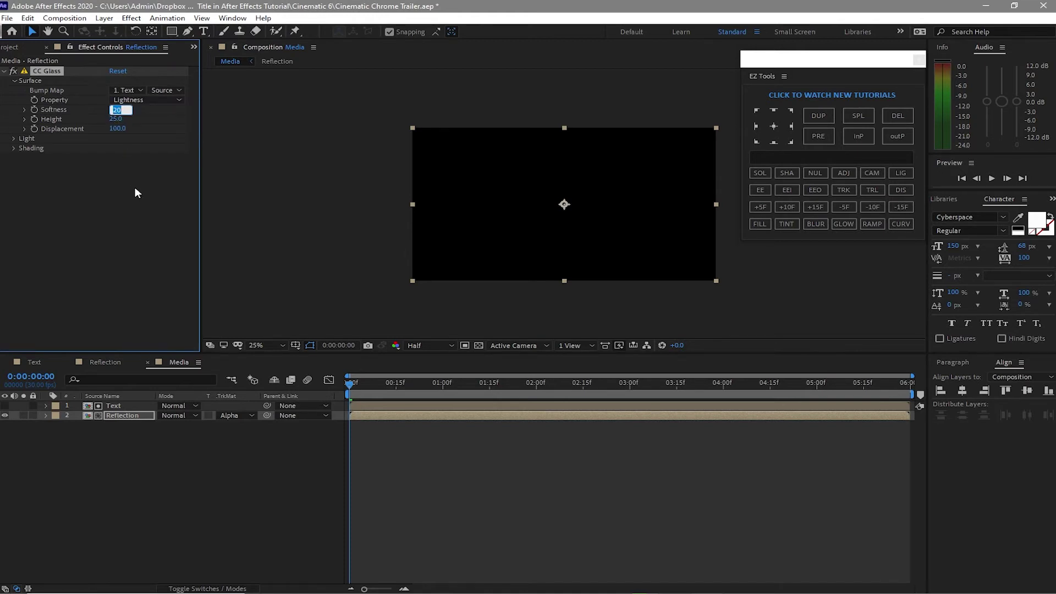
pyautogui.write('3')
pyautogui.press('Tab')
pyautogui.write('-')
pyautogui.press('Return')
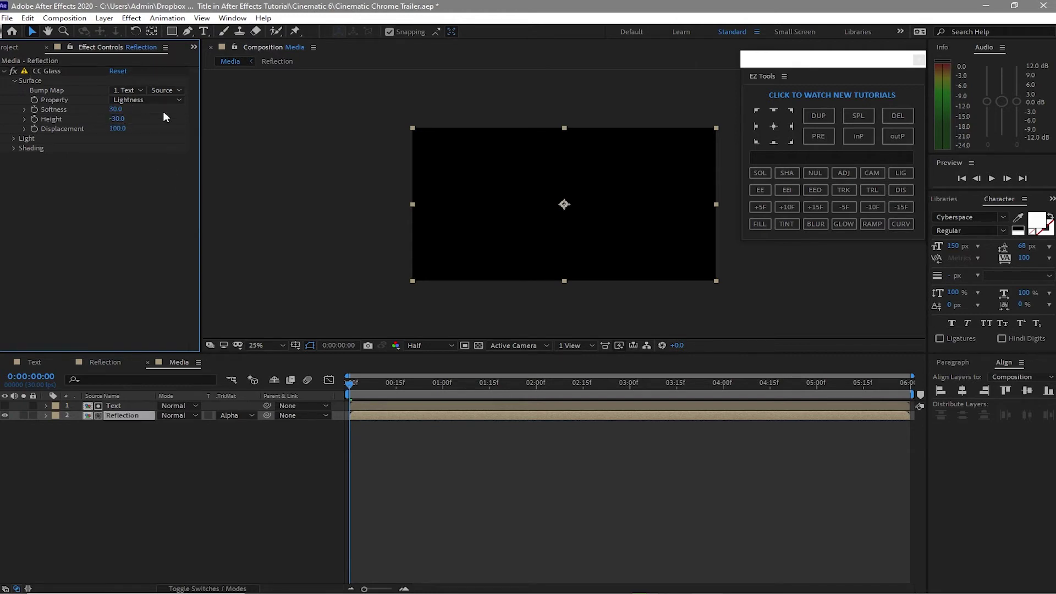
# Step: Add CC Blobbylize using 1. Text as Blob Layer with Softness 3
pyautogui.click(131, 17)
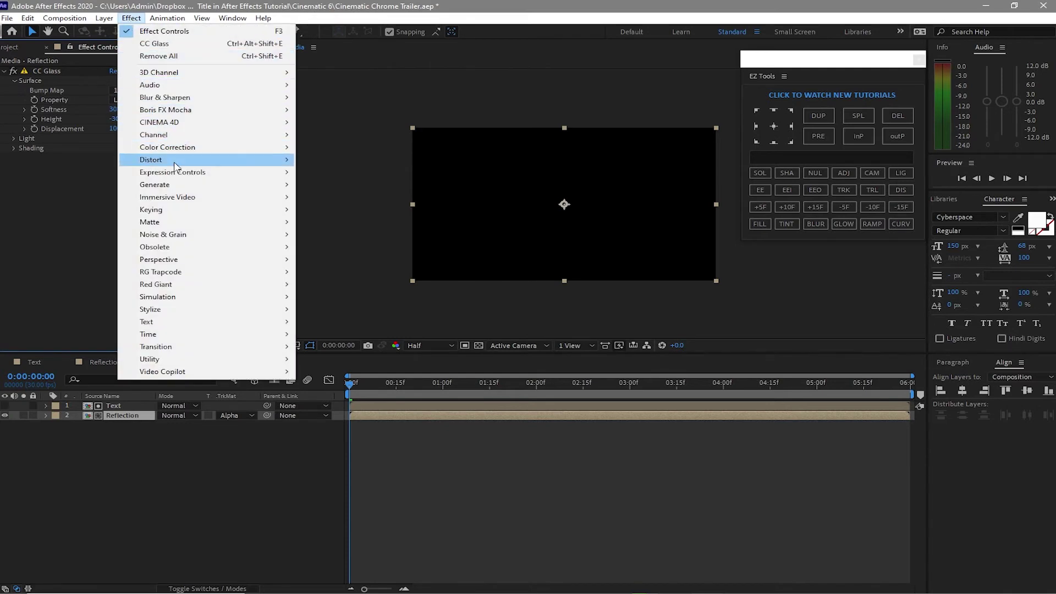
pyautogui.moveTo(159, 159)
pyautogui.click(330, 188)
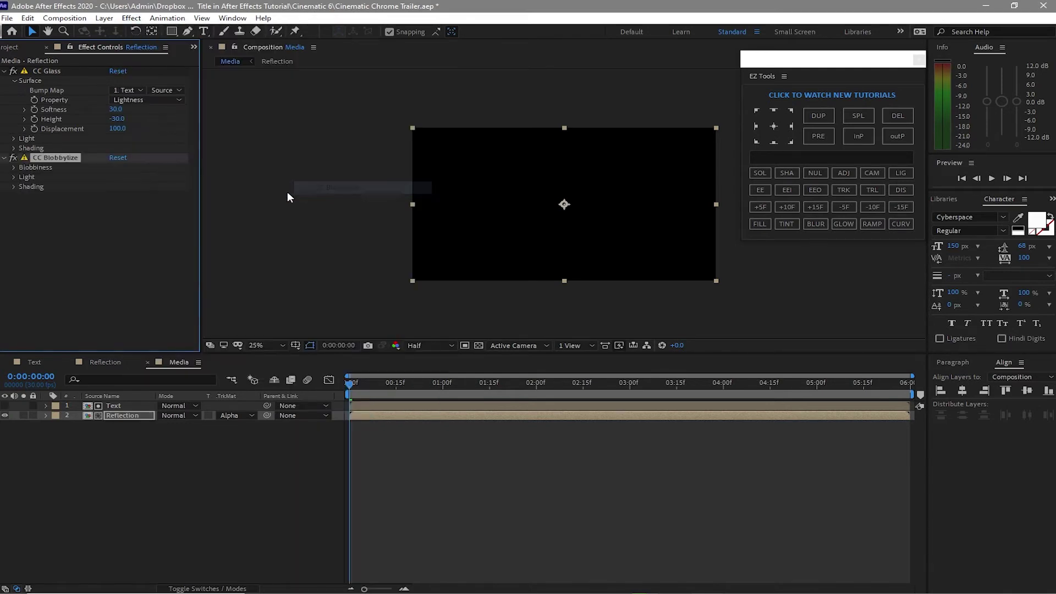
pyautogui.click(14, 167)
pyautogui.click(132, 177)
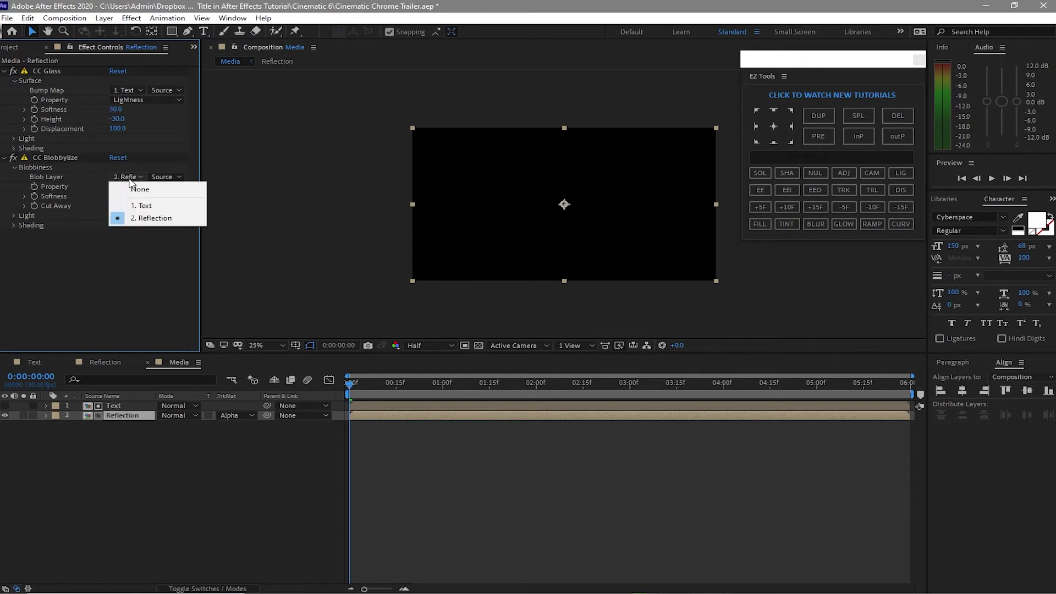
pyautogui.click(139, 210)
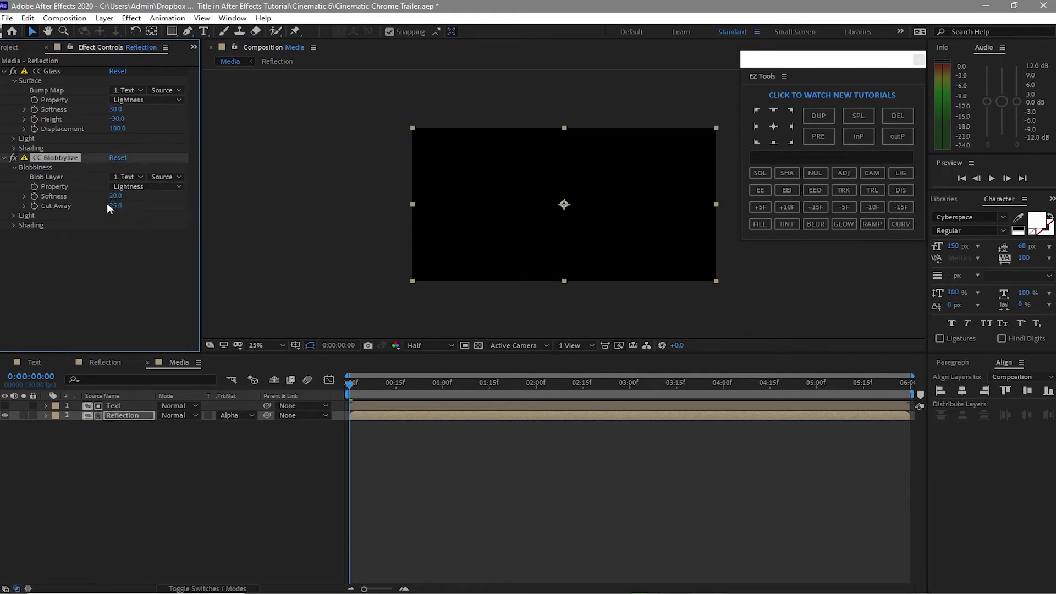
pyautogui.click(115, 196)
pyautogui.write('3')
pyautogui.press('Tab')
# Step: Set Cut Away to 3, then add a Curves effect to Reflection that lifts shadows and adds contrast
pyautogui.write('3')
pyautogui.click(168, 275)
pyautogui.click(131, 18)
pyautogui.moveTo(179, 147)
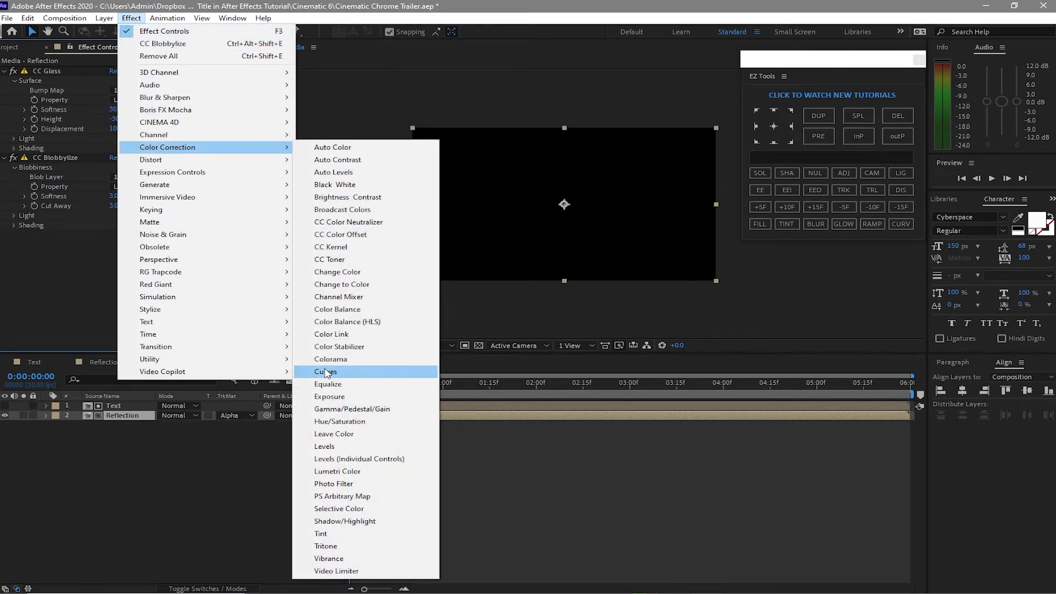
pyautogui.click(326, 371)
pyautogui.moveTo(65, 278); pyautogui.dragTo(55, 270)
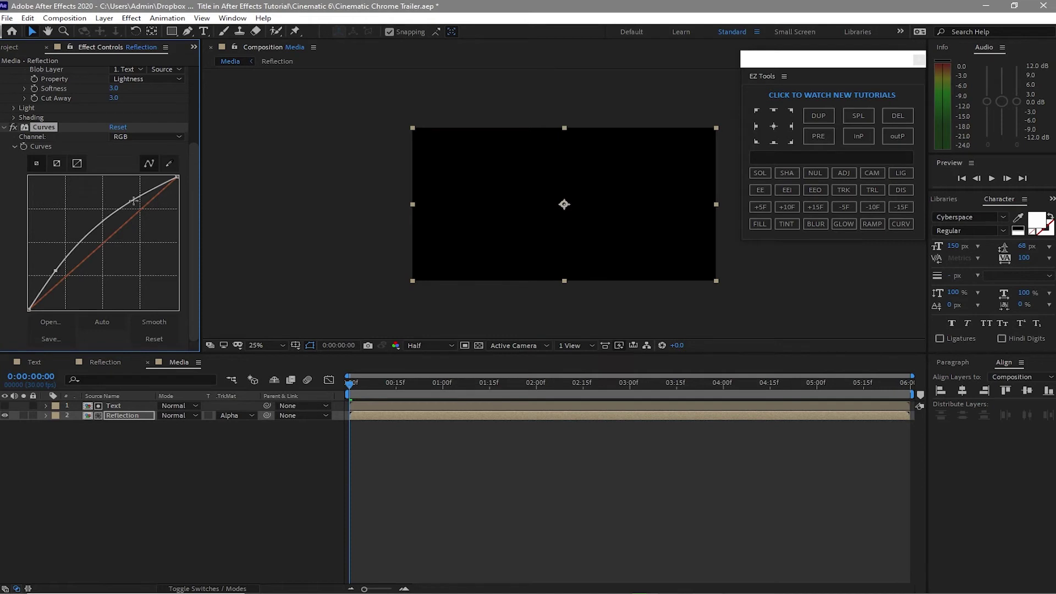
pyautogui.moveTo(134, 201); pyautogui.dragTo(142, 207)
pyautogui.moveTo(399, 379); pyautogui.dragTo(509, 369)
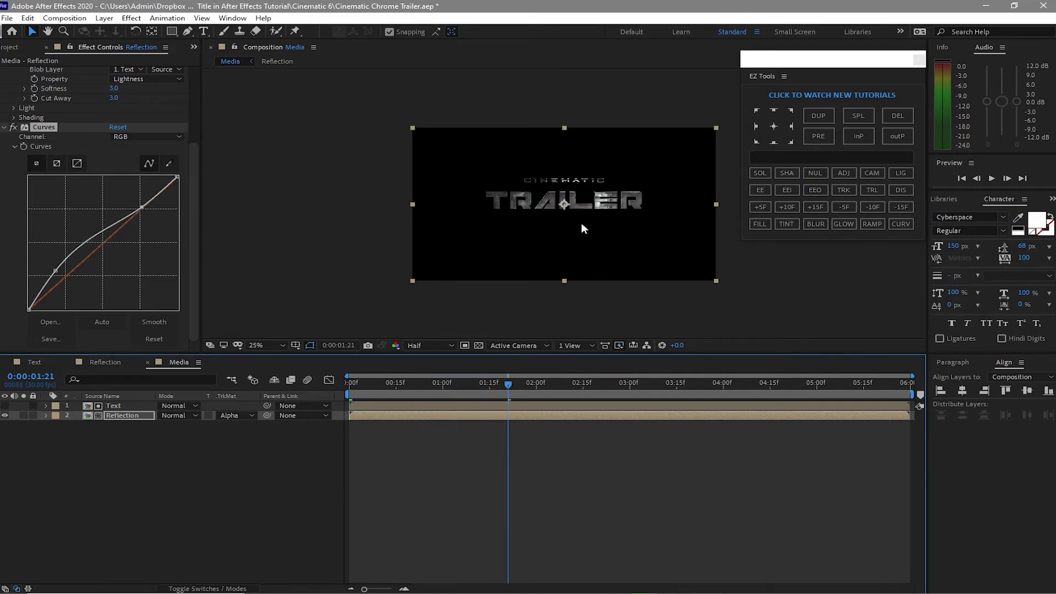
# Step: Duplicate Curves, reset Curves 2, and shape it into an S-curve
pyautogui.click(53, 127)
pyautogui.click(27, 18)
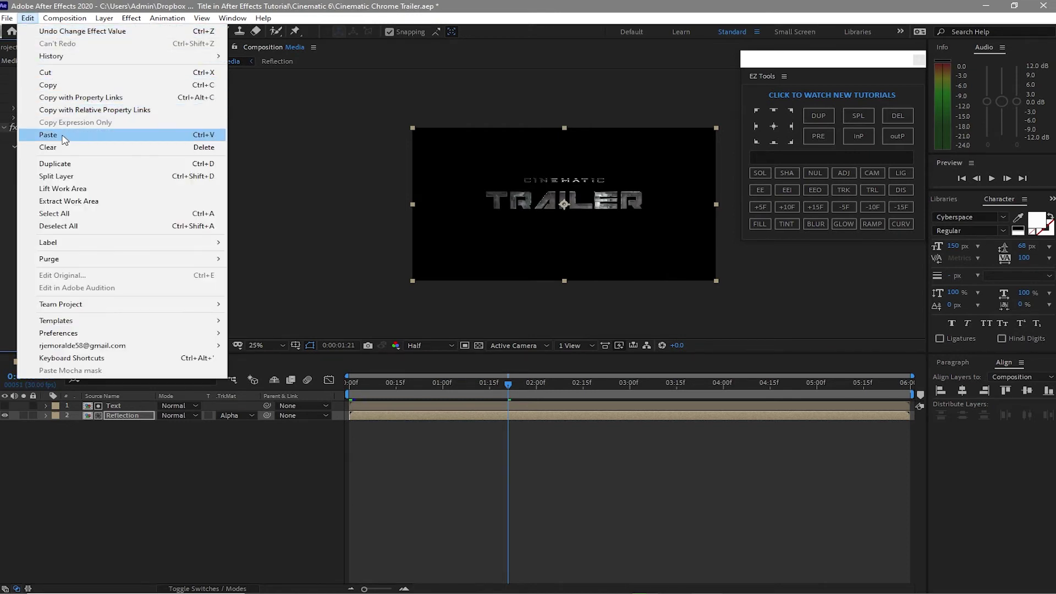
pyautogui.click(73, 165)
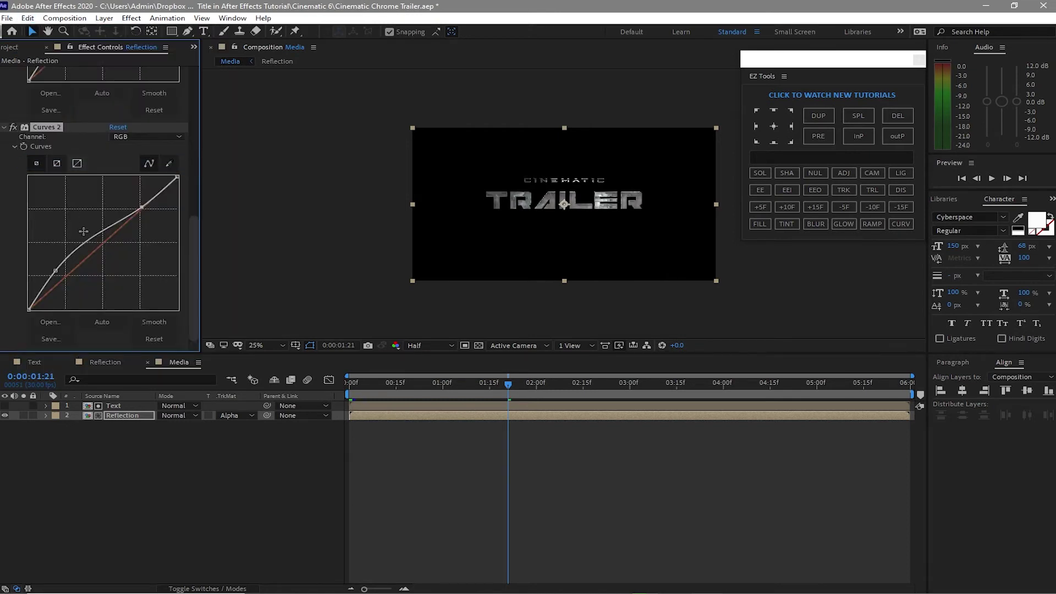
pyautogui.click(119, 127)
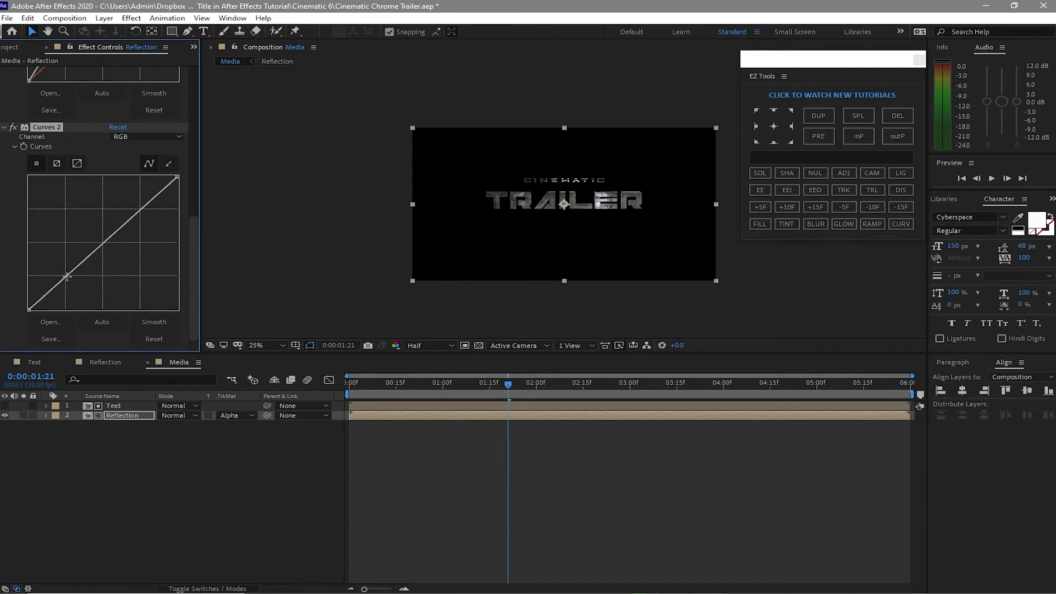
pyautogui.moveTo(66, 276); pyautogui.dragTo(80, 286)
pyautogui.moveTo(136, 230); pyautogui.dragTo(126, 216)
pyautogui.moveTo(80, 286); pyautogui.dragTo(75, 281)
# Step: Duplicate into Curves 3, reset it, and drag the white point left to strongly brighten
pyautogui.click(28, 17)
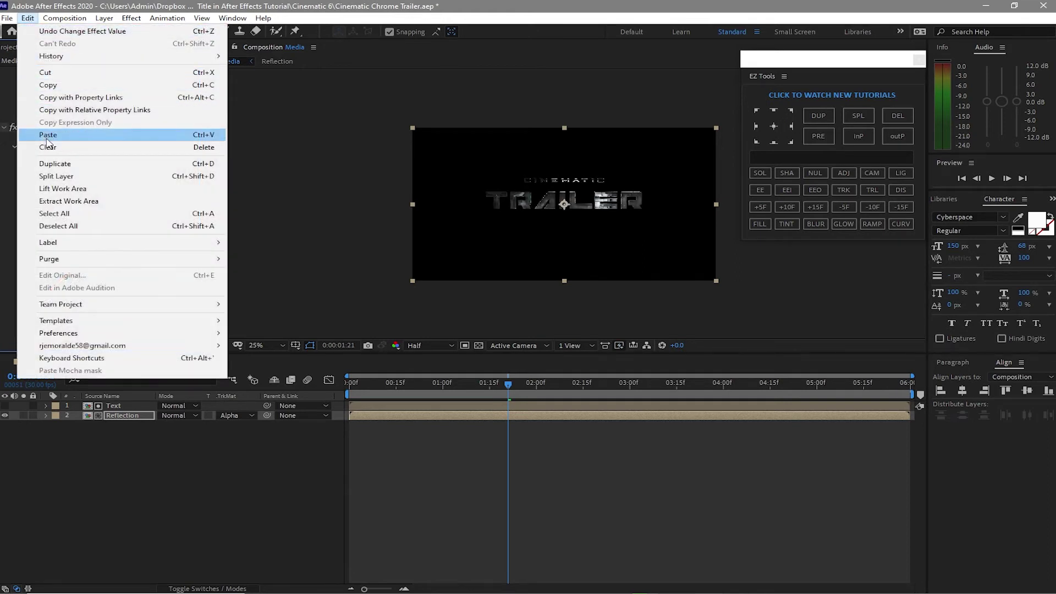
pyautogui.click(54, 163)
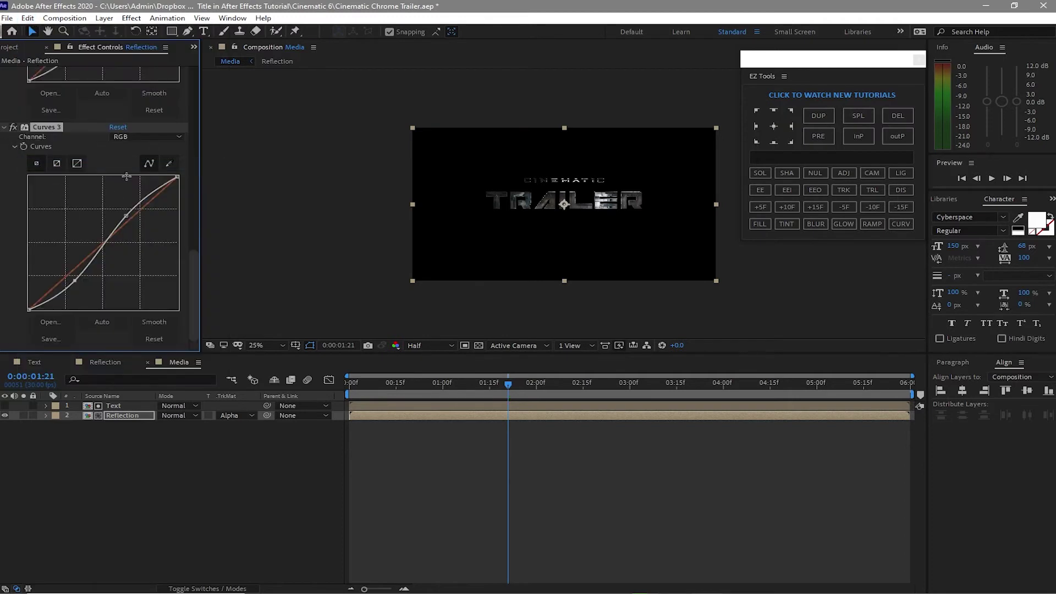
pyautogui.click(121, 130)
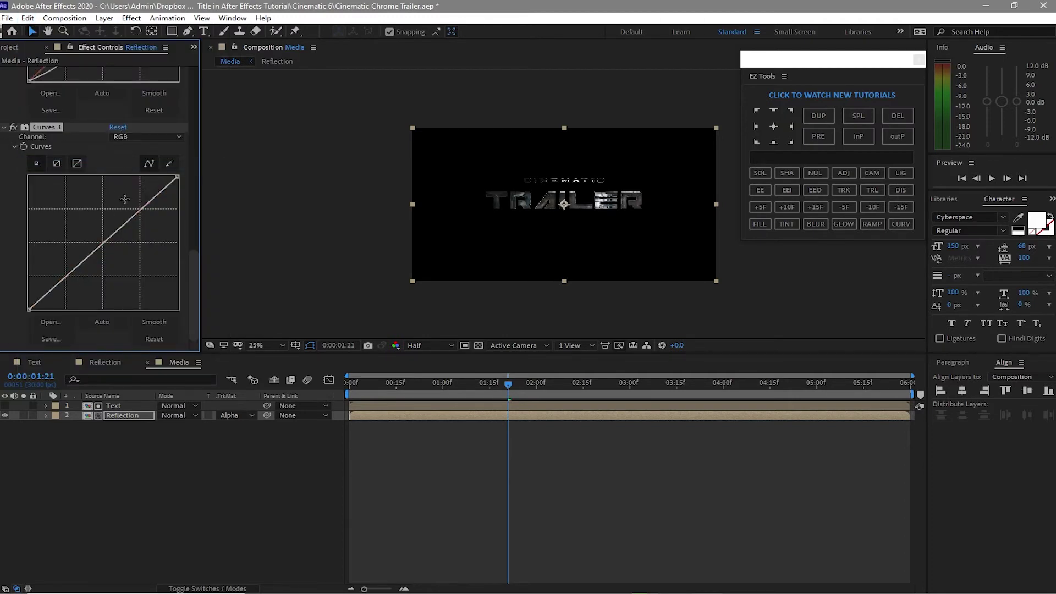
pyautogui.moveTo(167, 171); pyautogui.dragTo(110, 176)
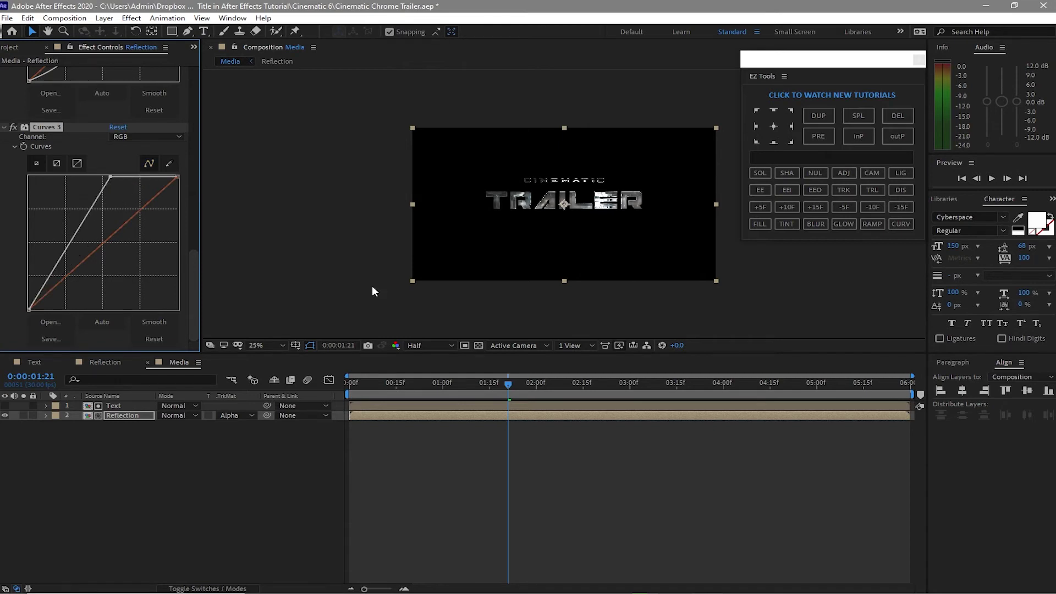
# Step: Collapse CC Glass, CC Blobbylize and all three Curves effects, and return the playhead to the start
pyautogui.scroll(5, 82, 220)
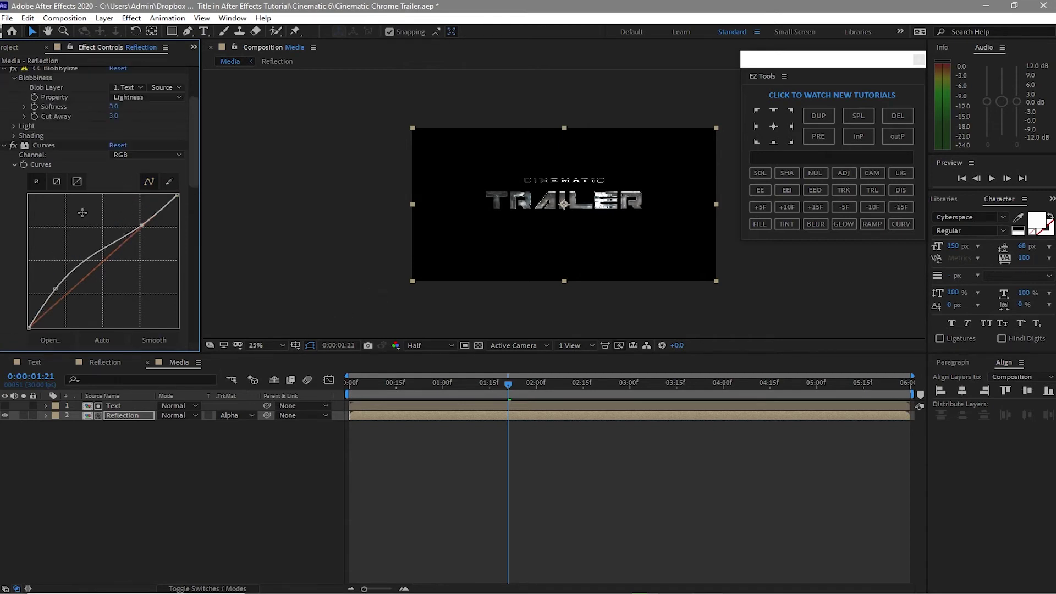
pyautogui.click(15, 164)
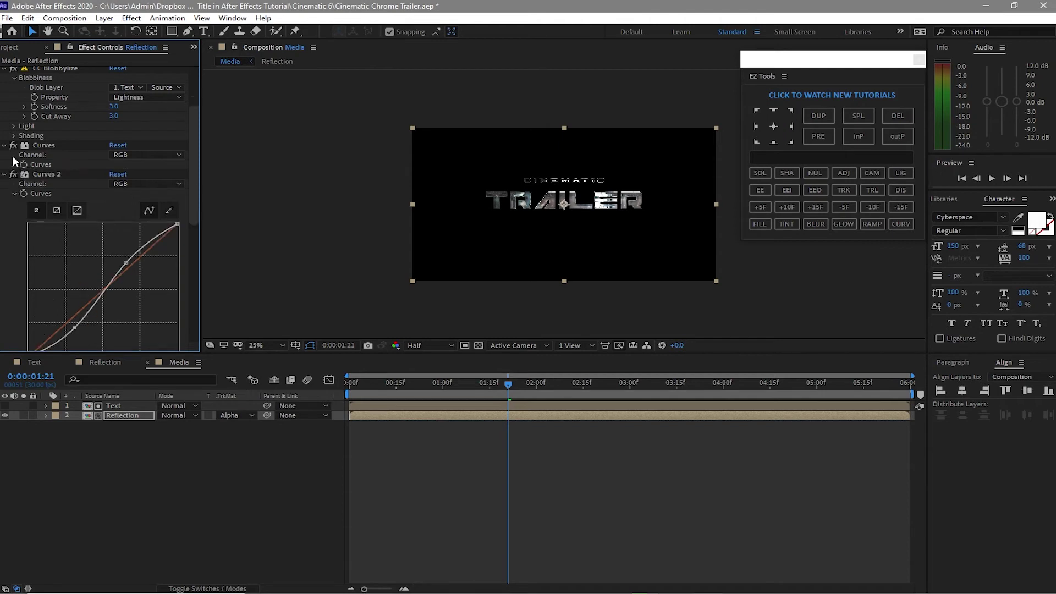
pyautogui.click(6, 146)
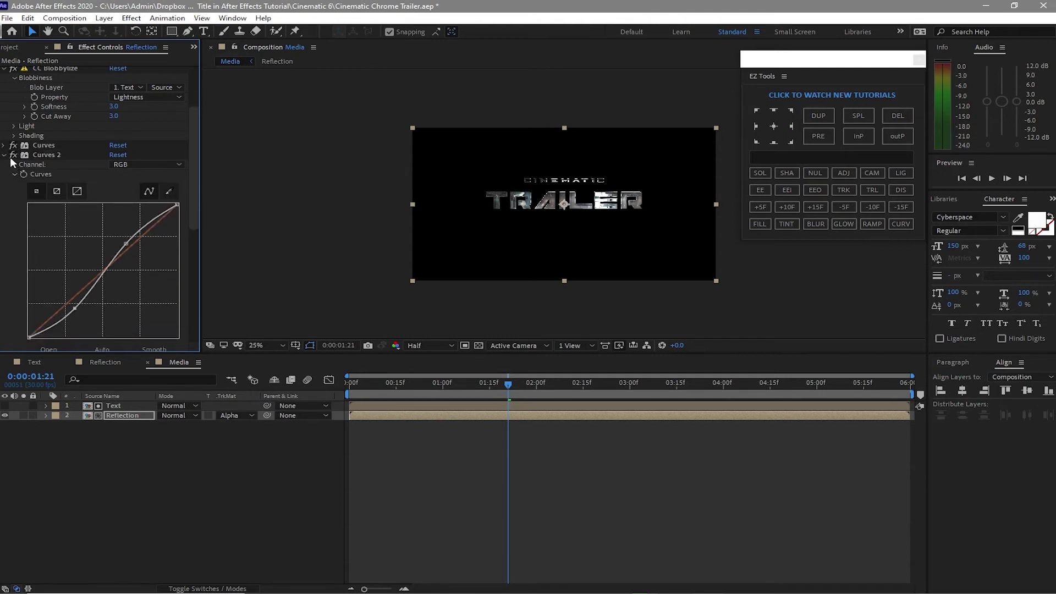
pyautogui.click(7, 157)
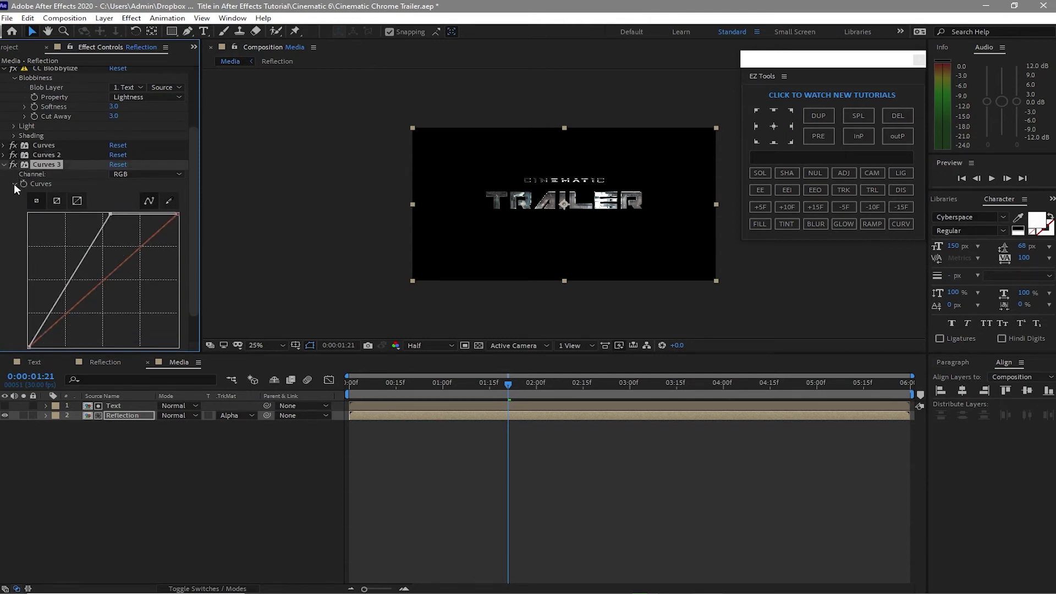
pyautogui.click(14, 184)
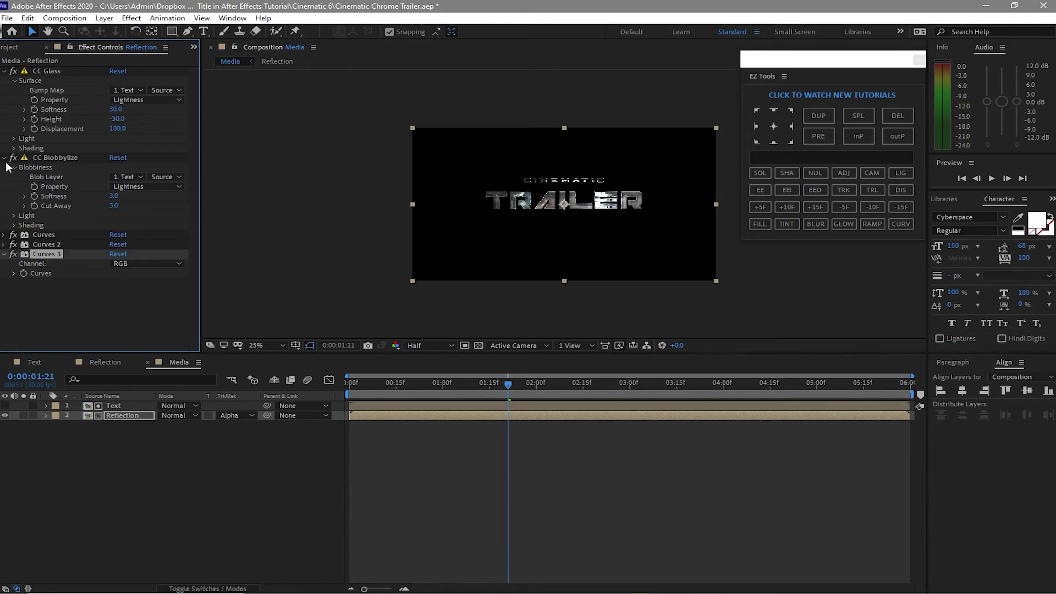
pyautogui.click(14, 168)
pyautogui.click(8, 159)
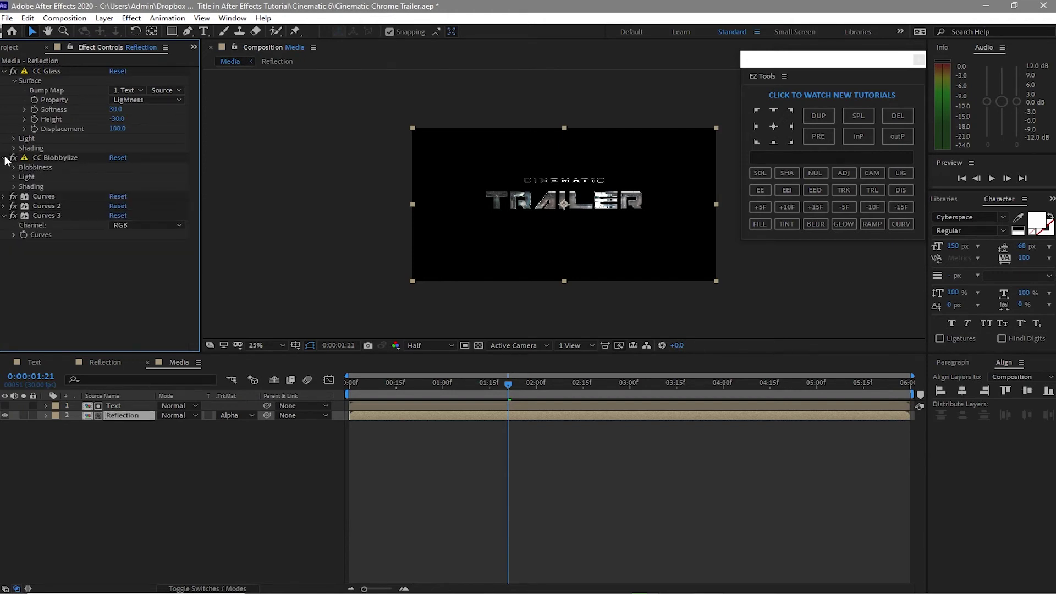
pyautogui.click(5, 159)
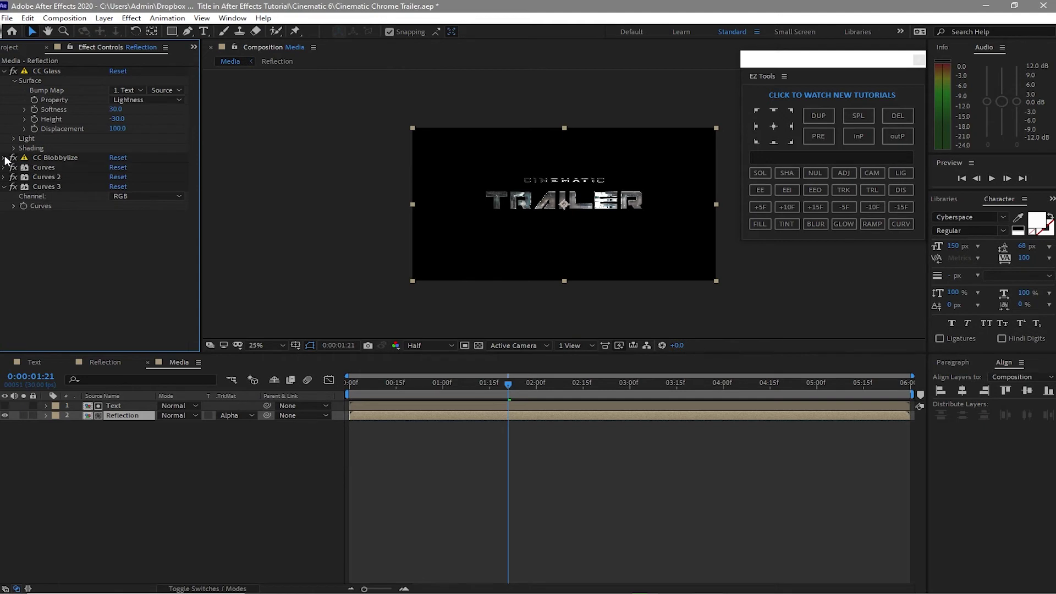
pyautogui.click(4, 187)
pyautogui.click(4, 72)
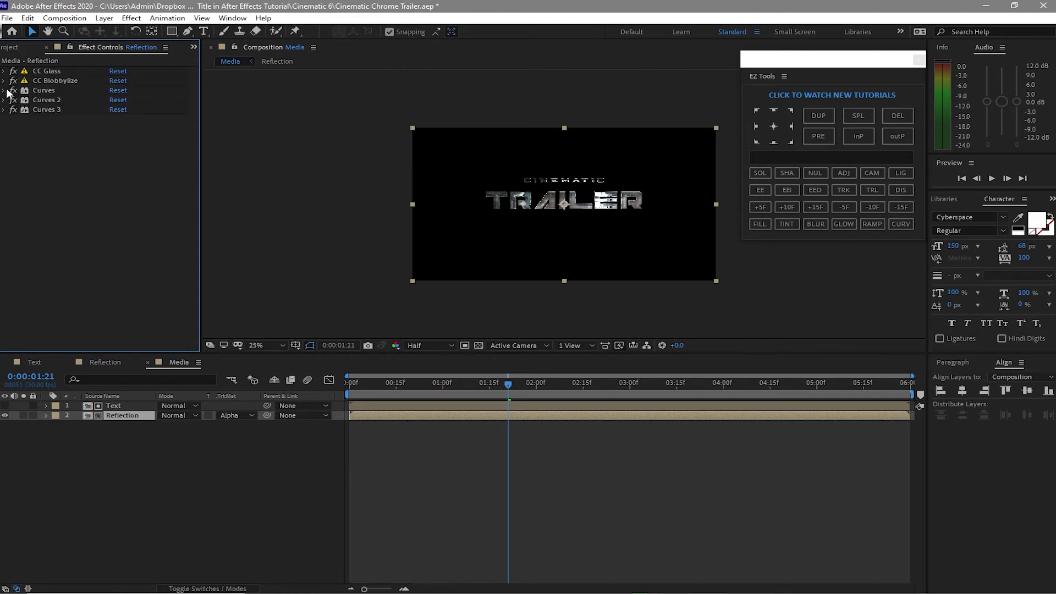
pyautogui.moveTo(504, 383); pyautogui.dragTo(297, 388)
pyautogui.press('space')
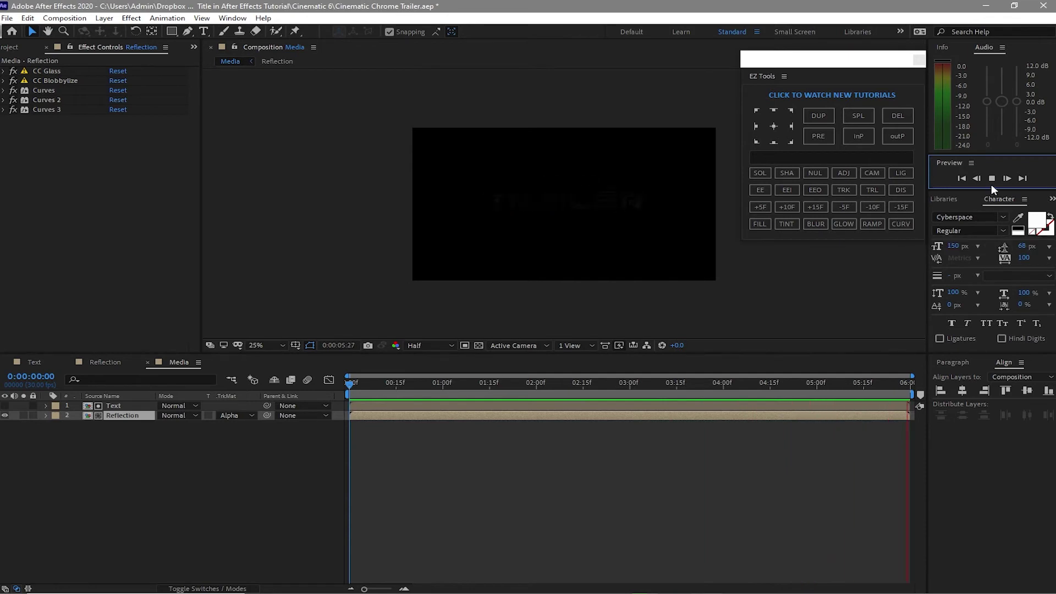
pyautogui.press('space')
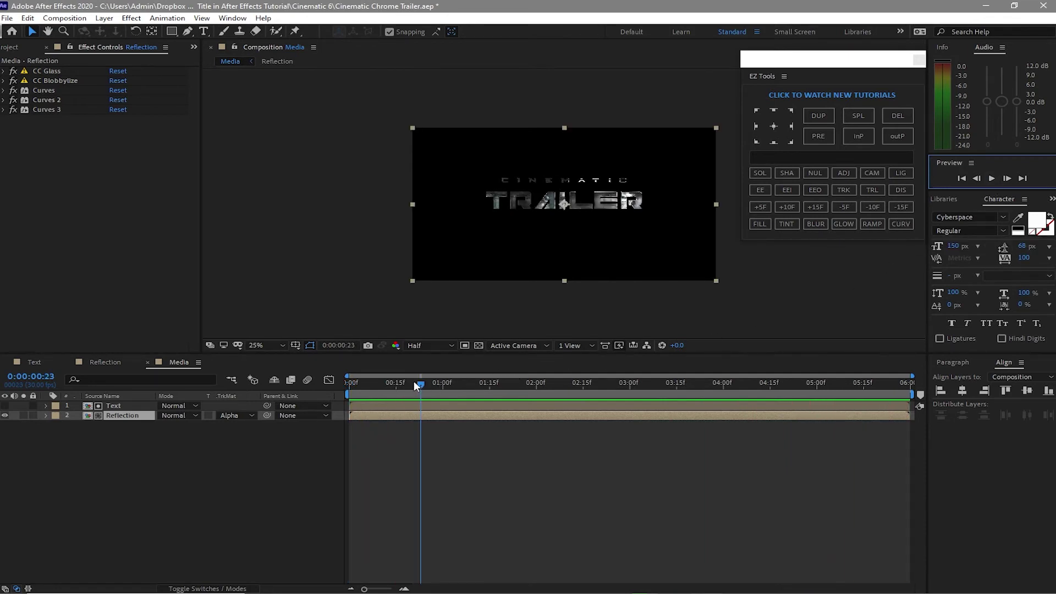
pyautogui.moveTo(417, 385); pyautogui.dragTo(555, 384)
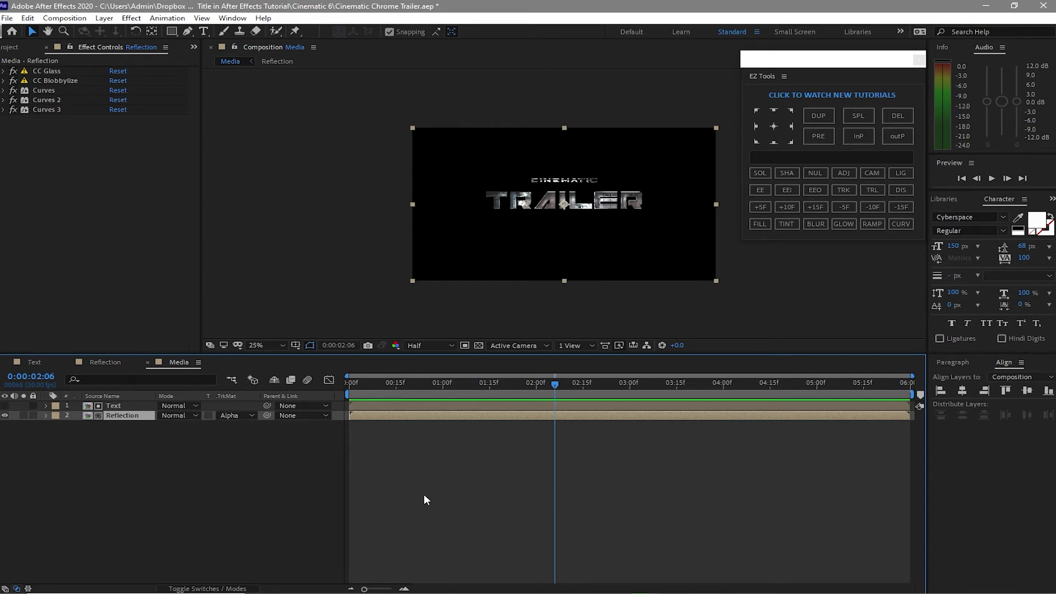
# Step: Create a new composition named Main
pyautogui.click(80, 19)
pyautogui.click(83, 28)
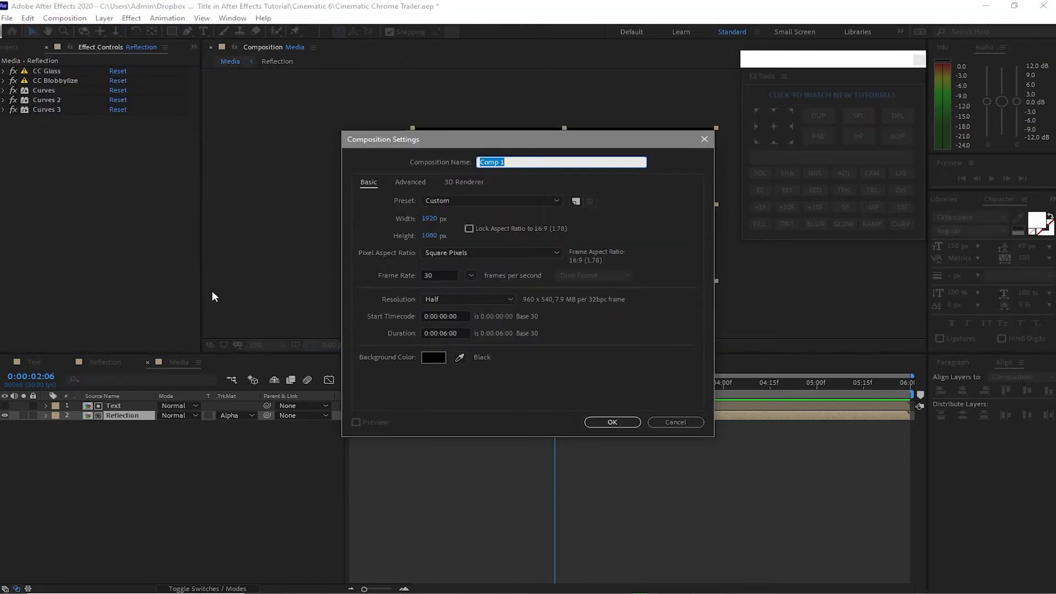
pyautogui.write('Main')
pyautogui.click(603, 424)
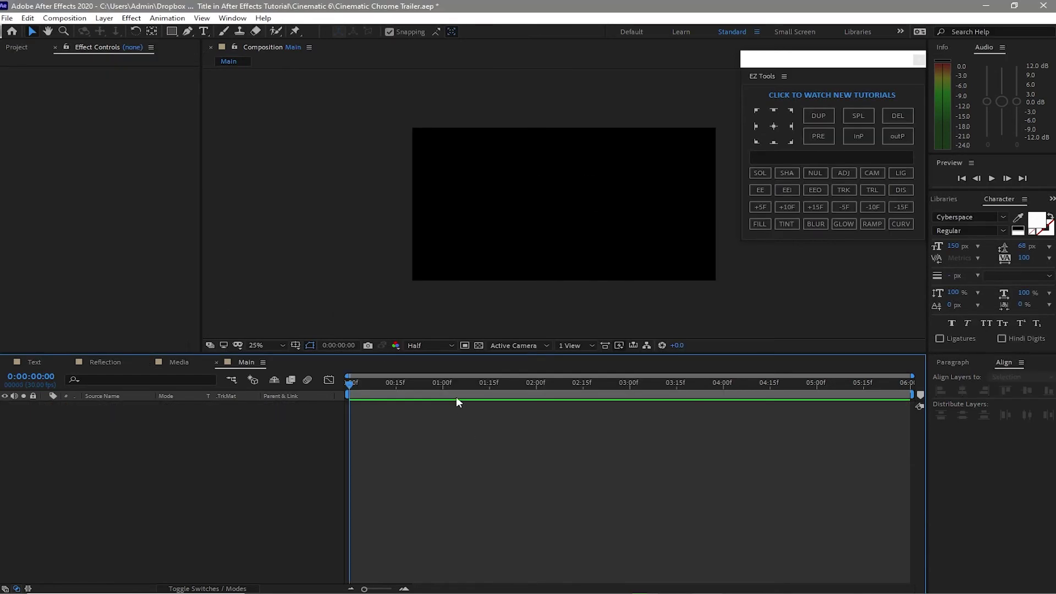
# Step: Add Media, Partical Set 2.mp4 and OptFlare02.mp4 from the project to the Main timeline
pyautogui.hotkey('ctrl', '0')
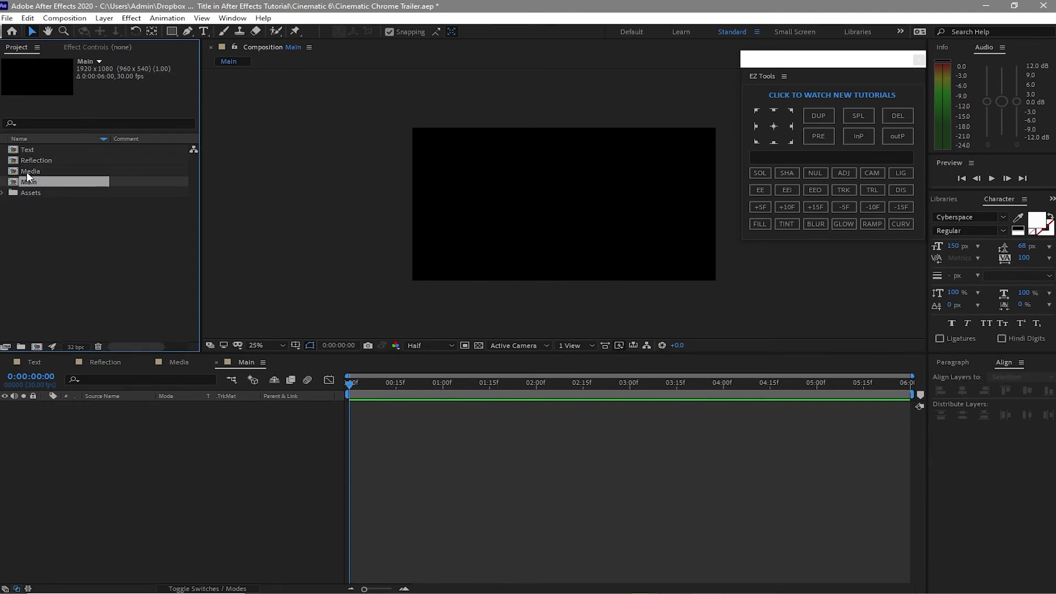
pyautogui.moveTo(26, 171); pyautogui.dragTo(57, 421)
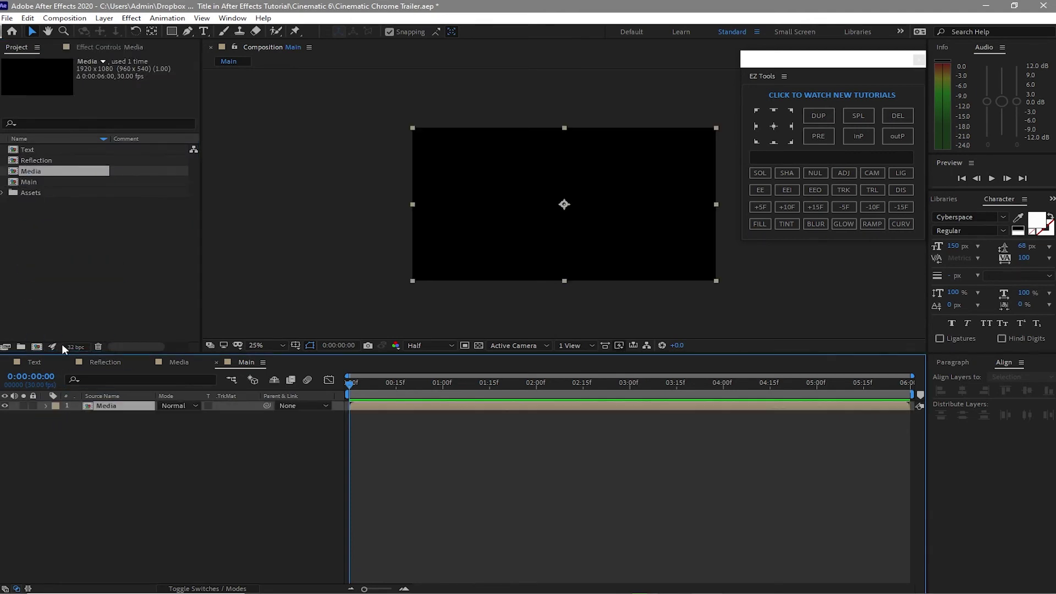
pyautogui.click(3, 192)
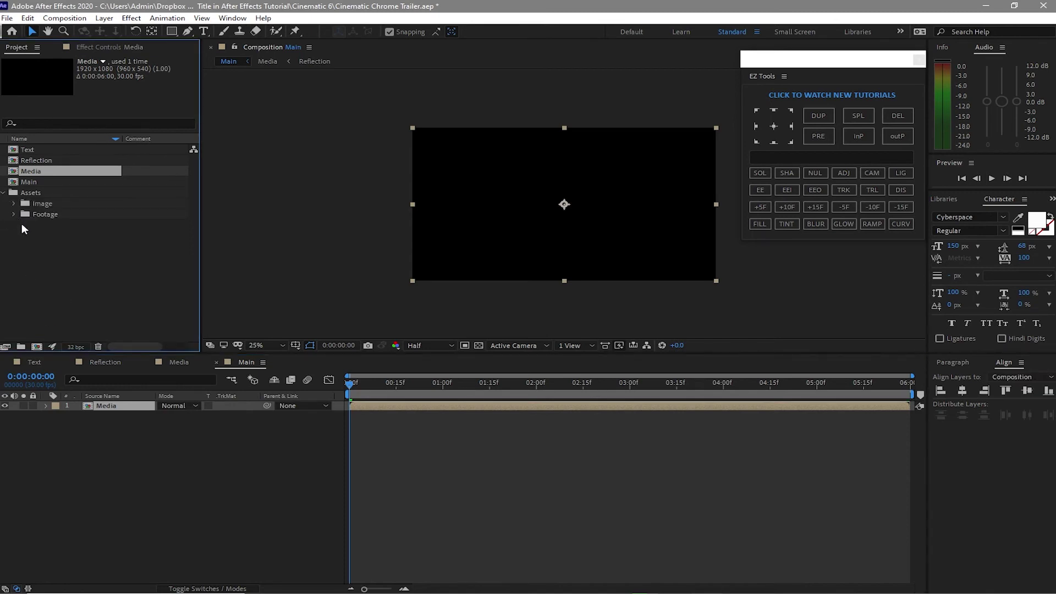
pyautogui.click(14, 214)
pyautogui.moveTo(71, 225); pyautogui.dragTo(124, 402)
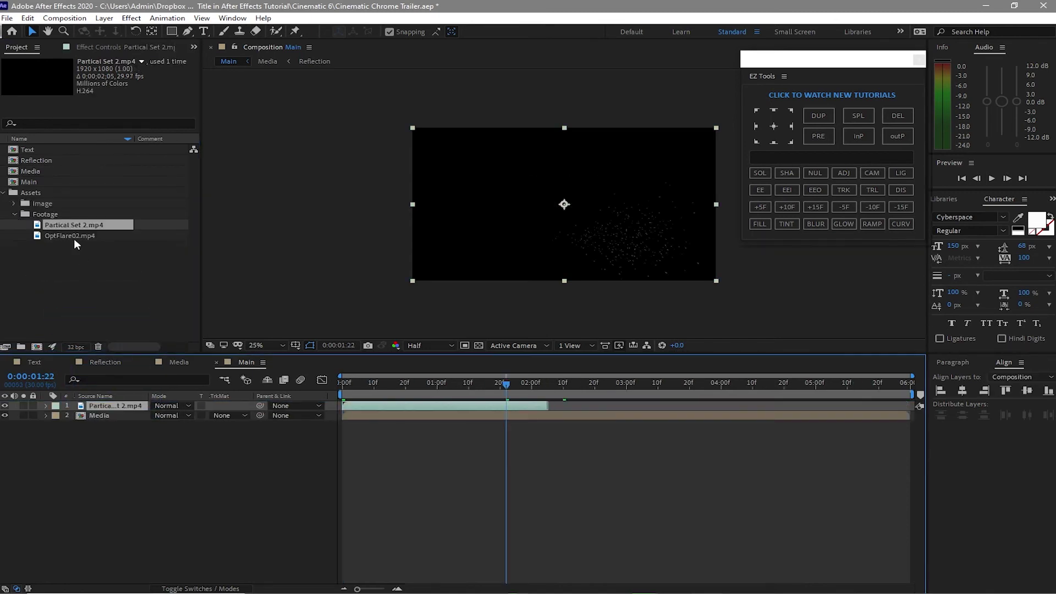
pyautogui.moveTo(73, 237); pyautogui.dragTo(88, 413)
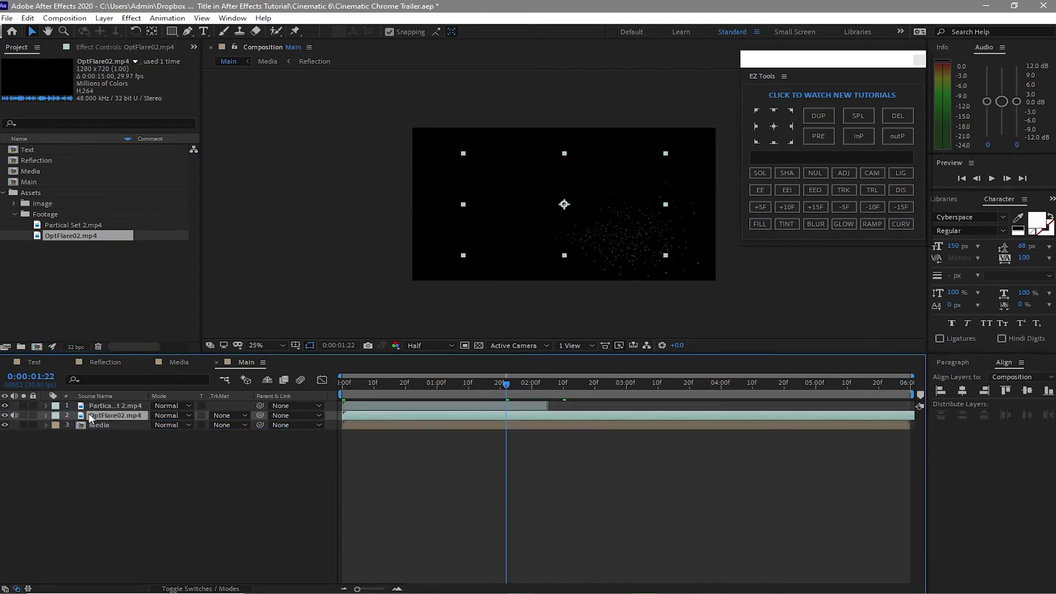
# Step: Set both footage layers' blend mode to Add
pyautogui.keyDown('shift'); pyautogui.click(38, 403); pyautogui.keyUp('shift')
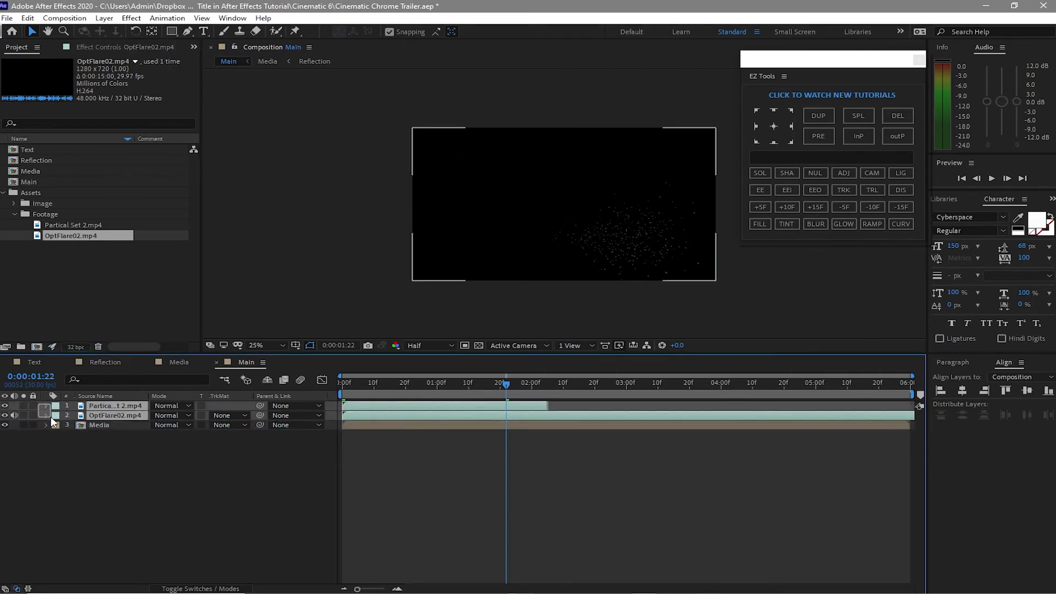
pyautogui.click(161, 407)
pyautogui.click(230, 220)
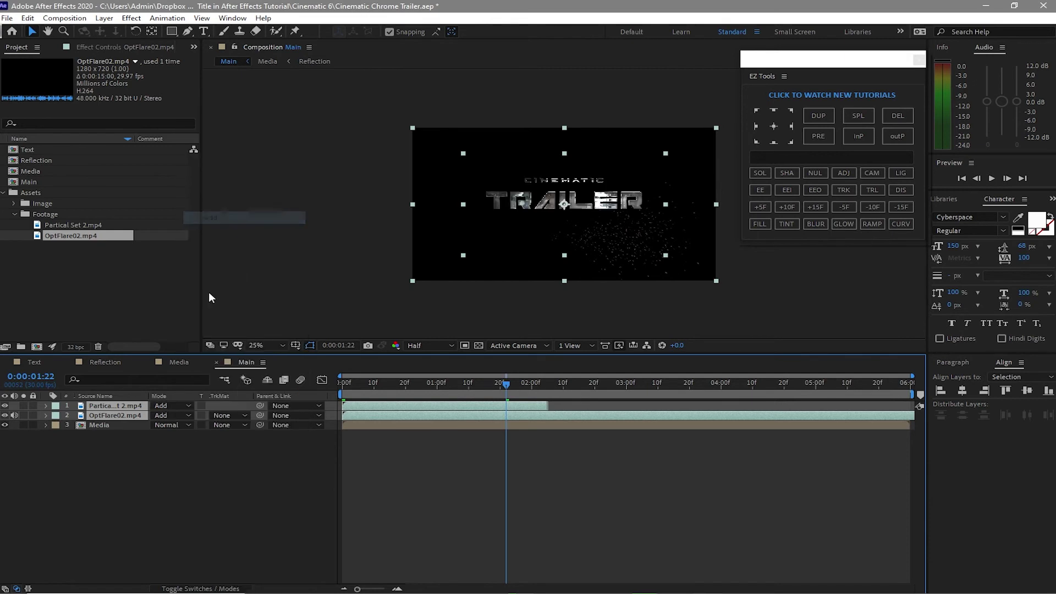
# Step: Apply a Tint effect to the Partical Set 2.mp4 layer
pyautogui.click(133, 437)
pyautogui.click(114, 405)
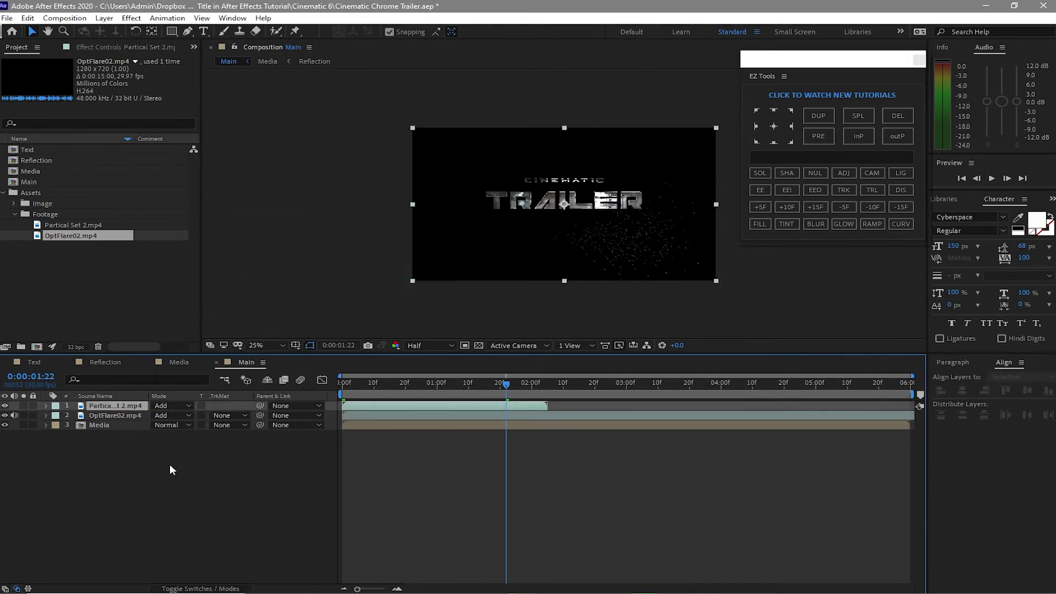
pyautogui.click(131, 18)
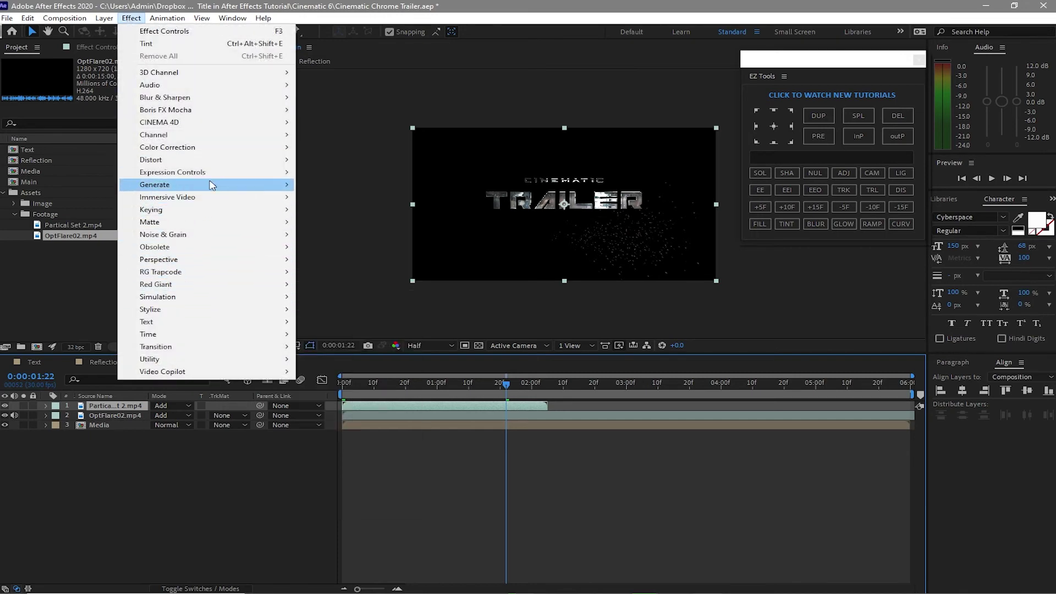
pyautogui.moveTo(275, 149)
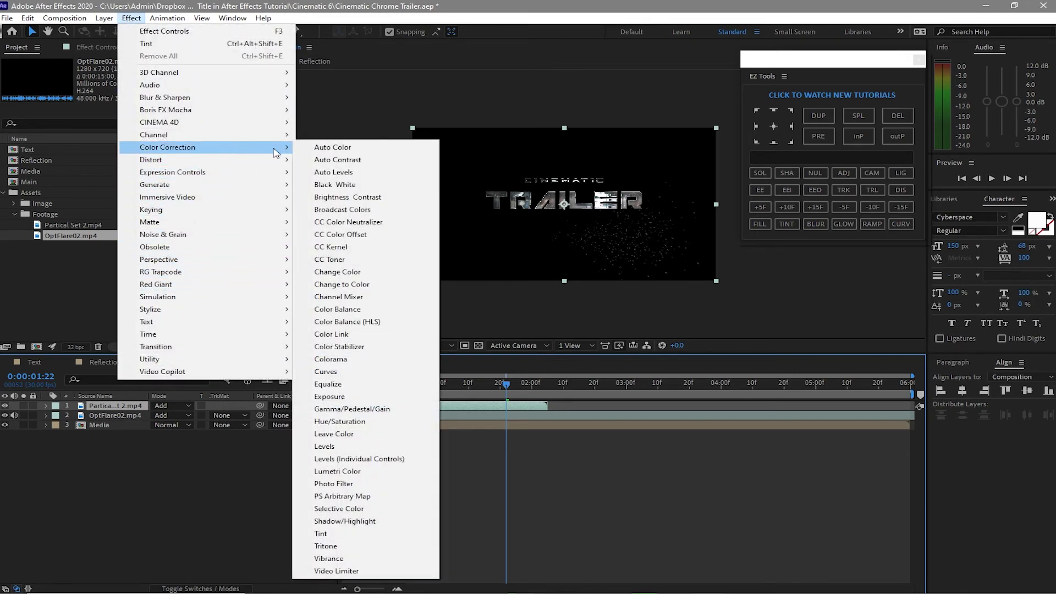
pyautogui.click(347, 535)
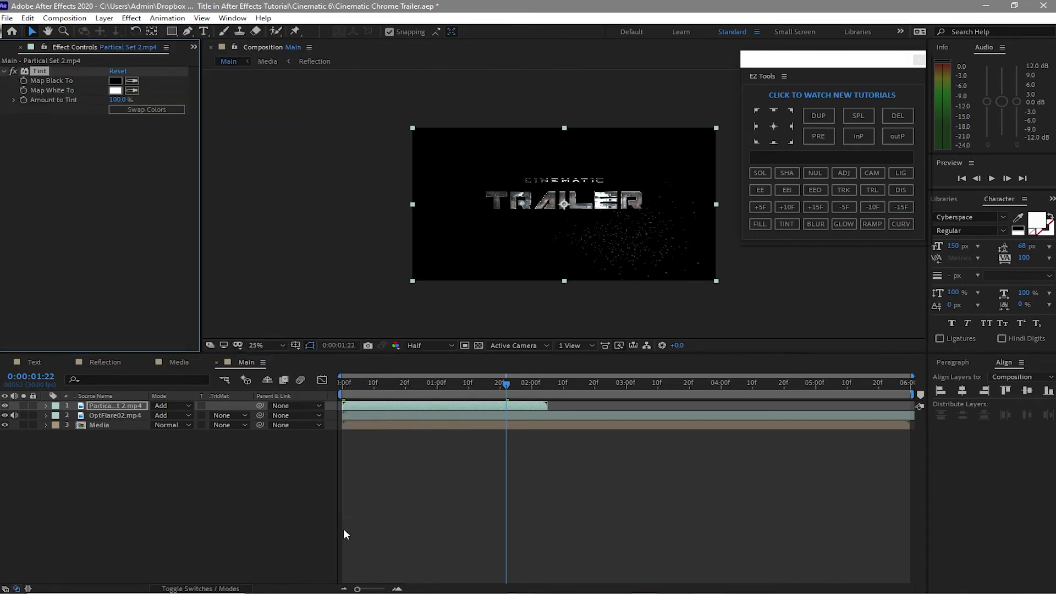
# Step: Apply Tint to OptFlare02.mp4 and pick blue 3765F8 for Map White To
pyautogui.click(120, 415)
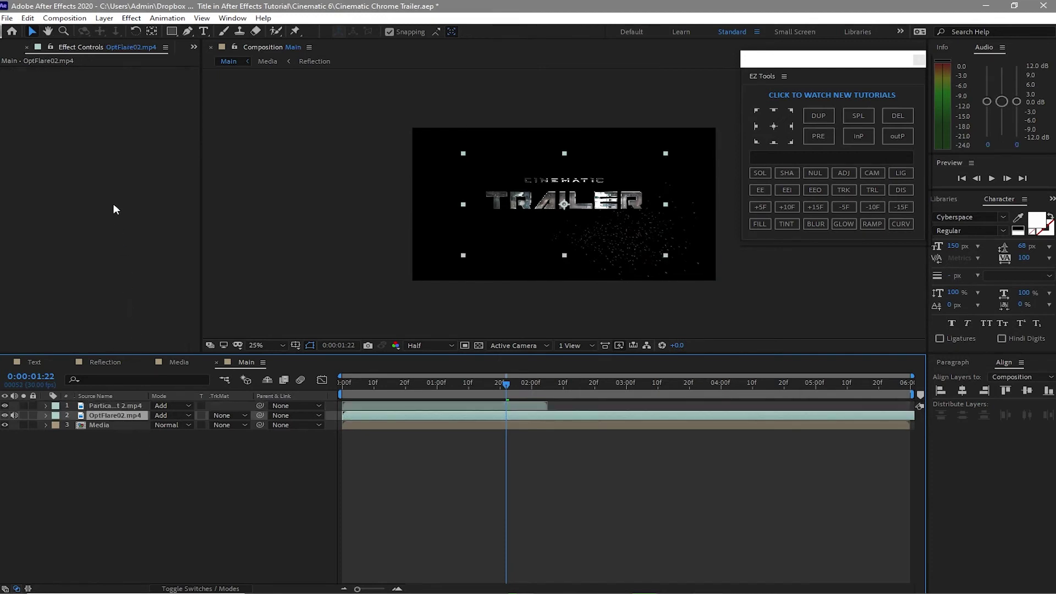
pyautogui.click(129, 18)
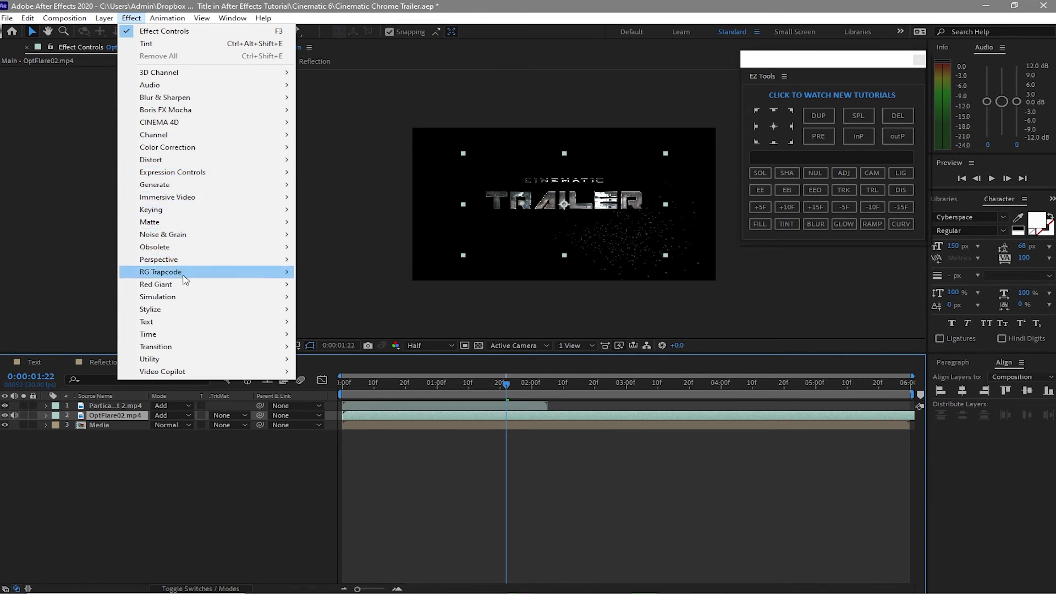
pyautogui.moveTo(206, 154)
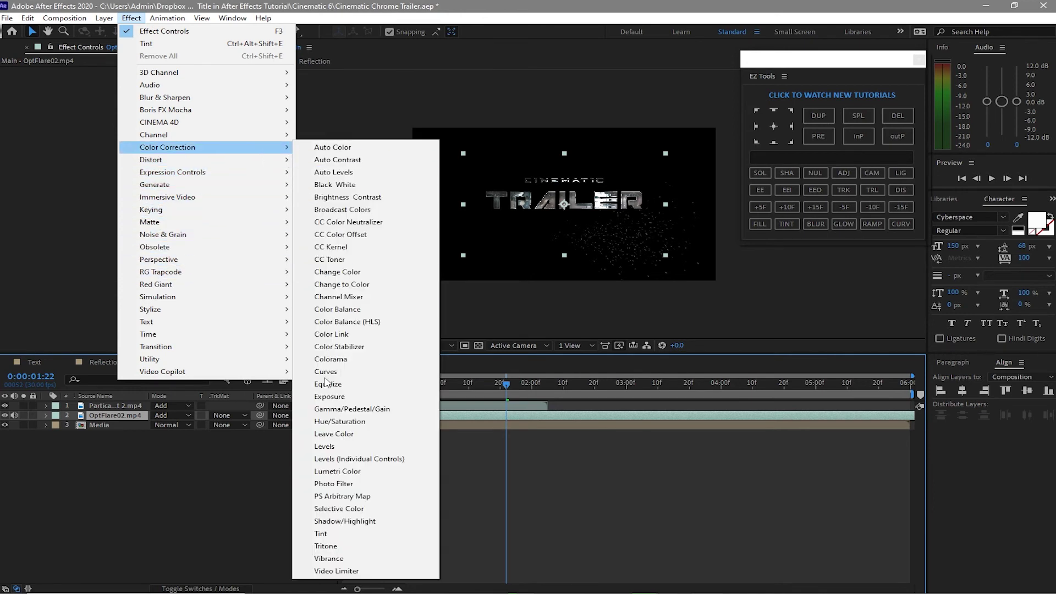
pyautogui.click(329, 534)
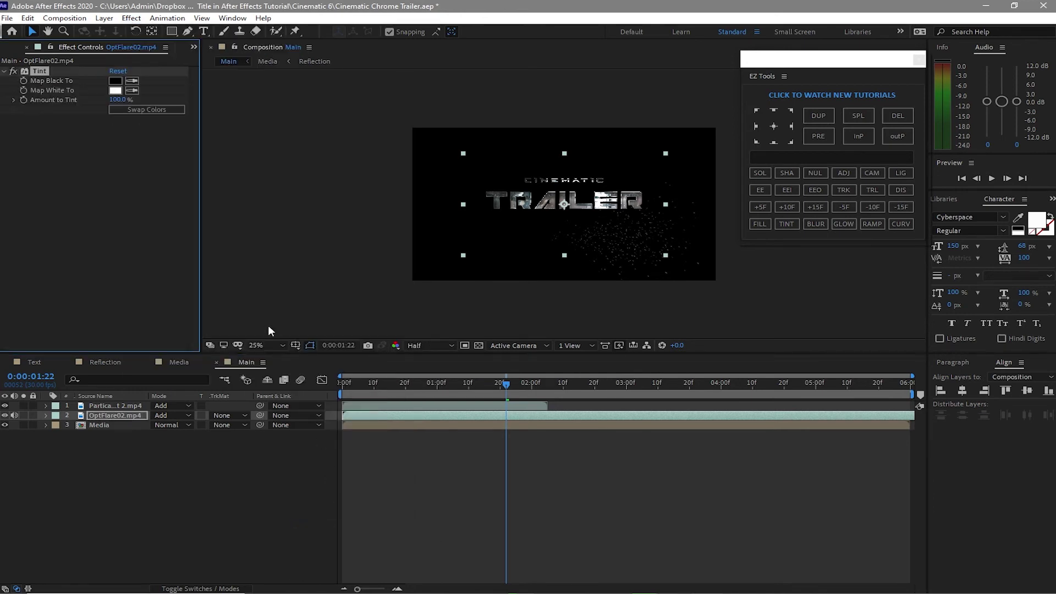
pyautogui.click(115, 91)
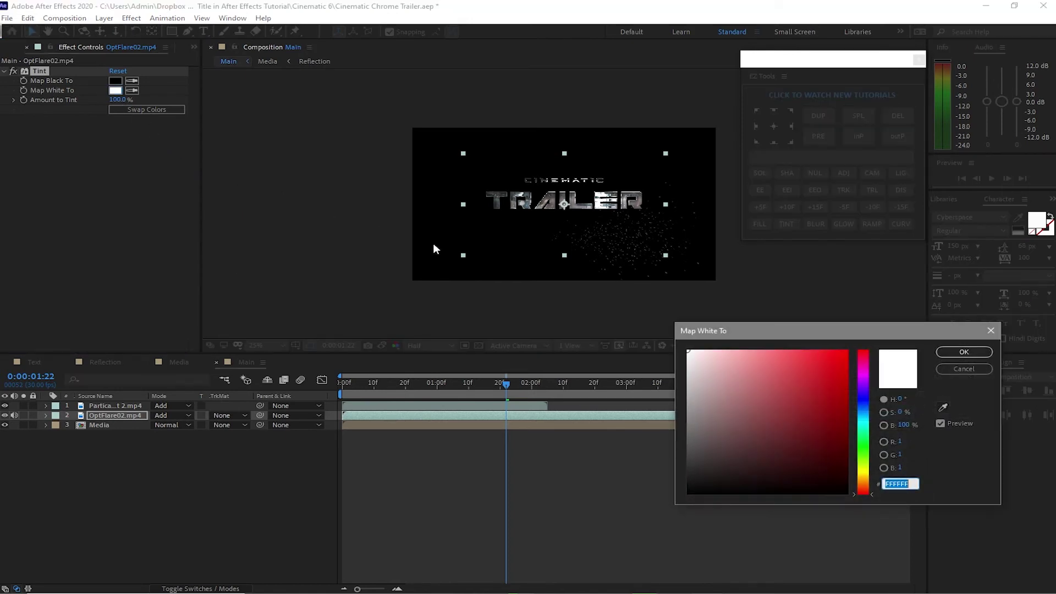
pyautogui.click(861, 401)
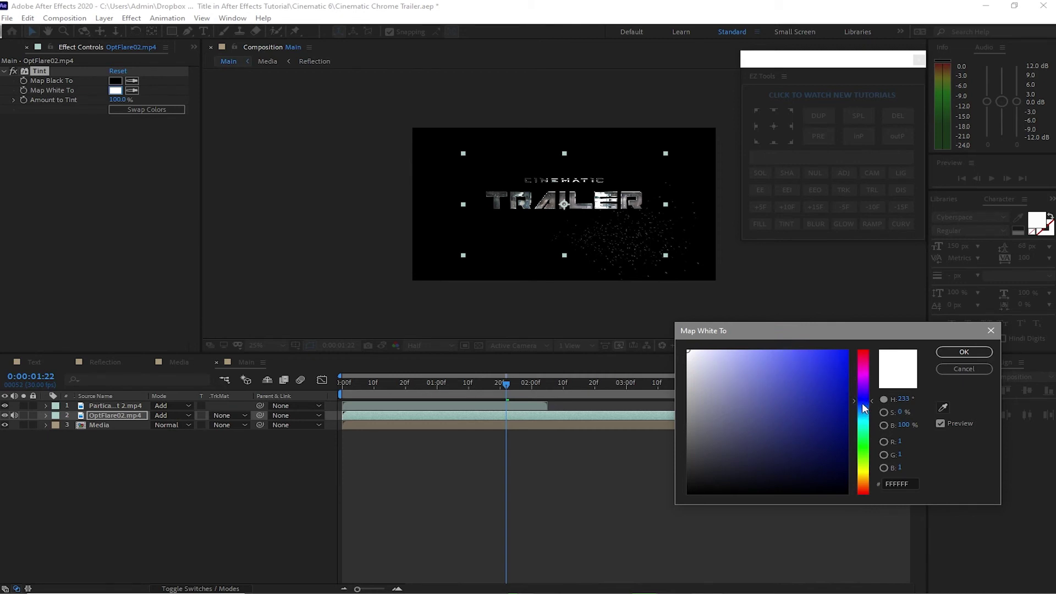
pyautogui.click(825, 356)
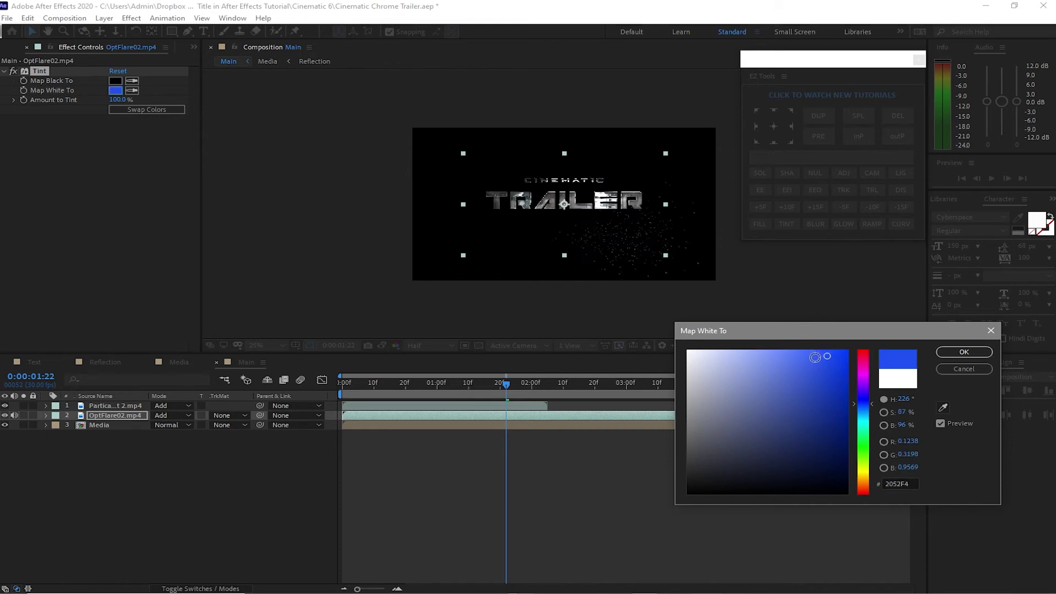
pyautogui.click(812, 353)
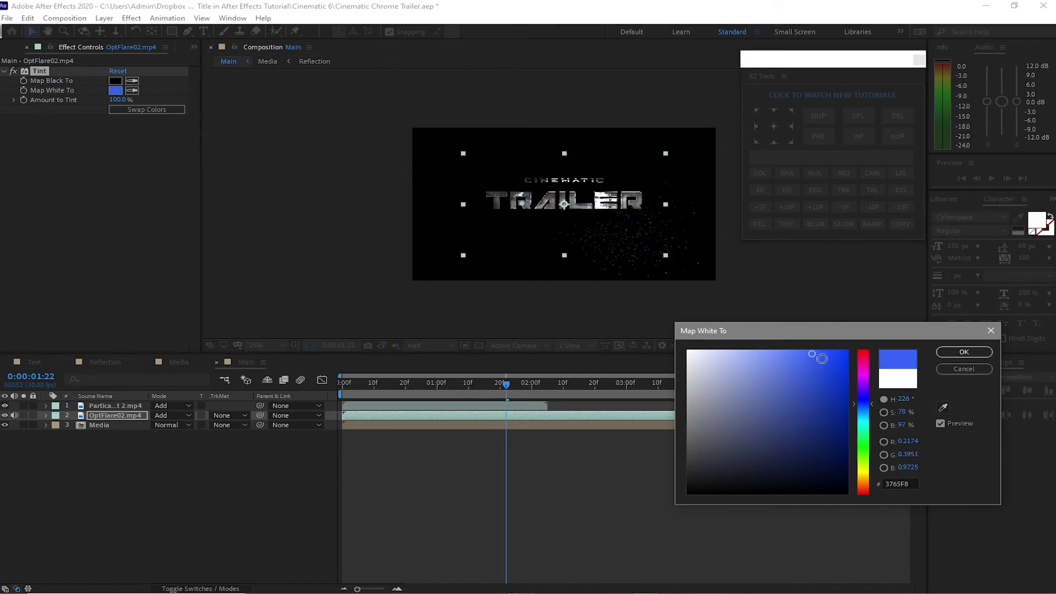
# Step: Confirm the blue tint, scale OptFlare02 to -154, 30%, and show Partical Set 2's Position
pyautogui.click(939, 355)
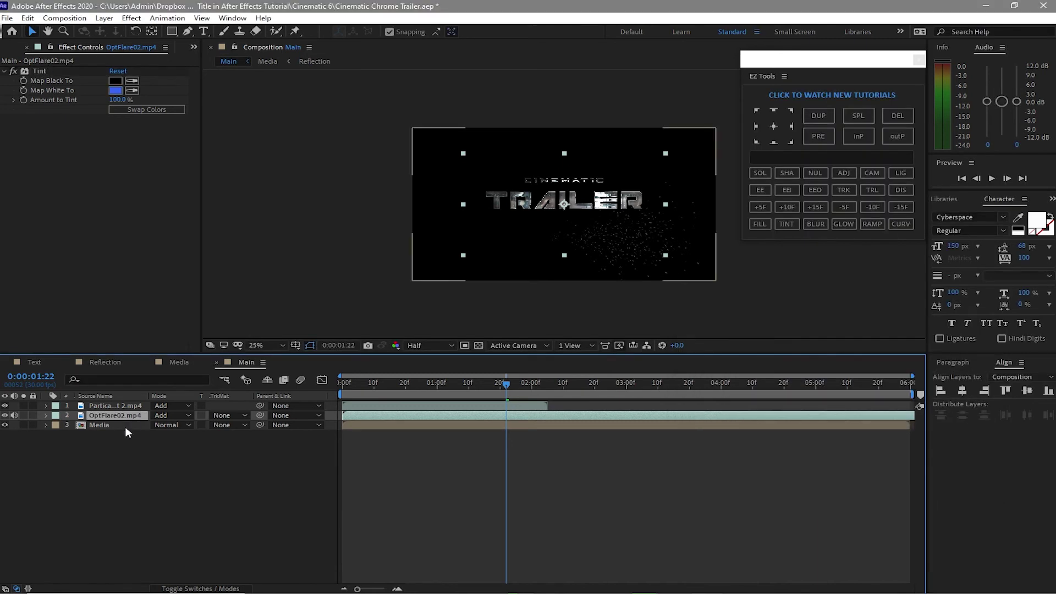
pyautogui.press('s')
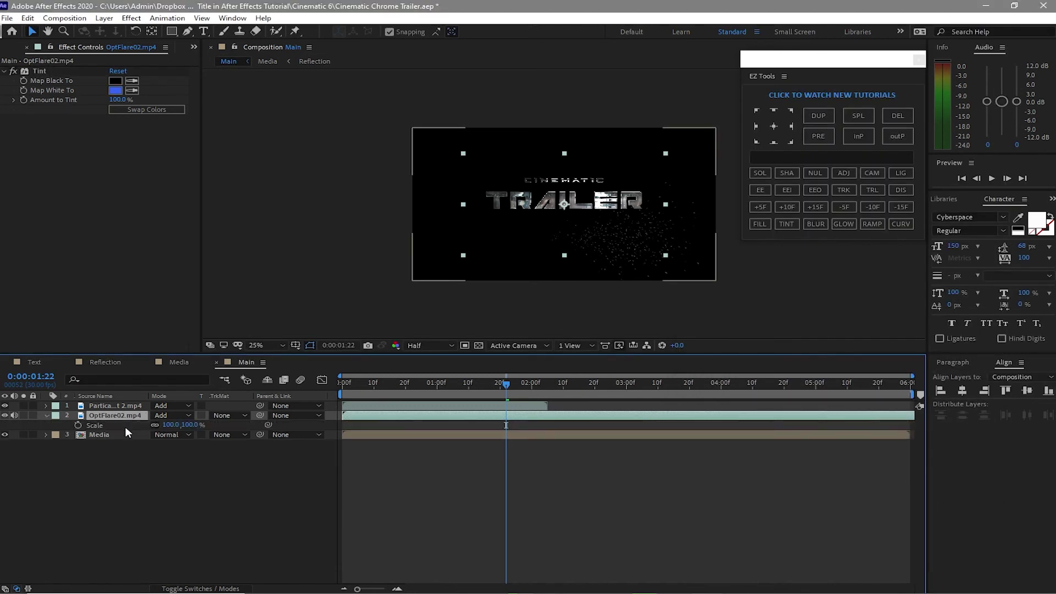
pyautogui.click(170, 425)
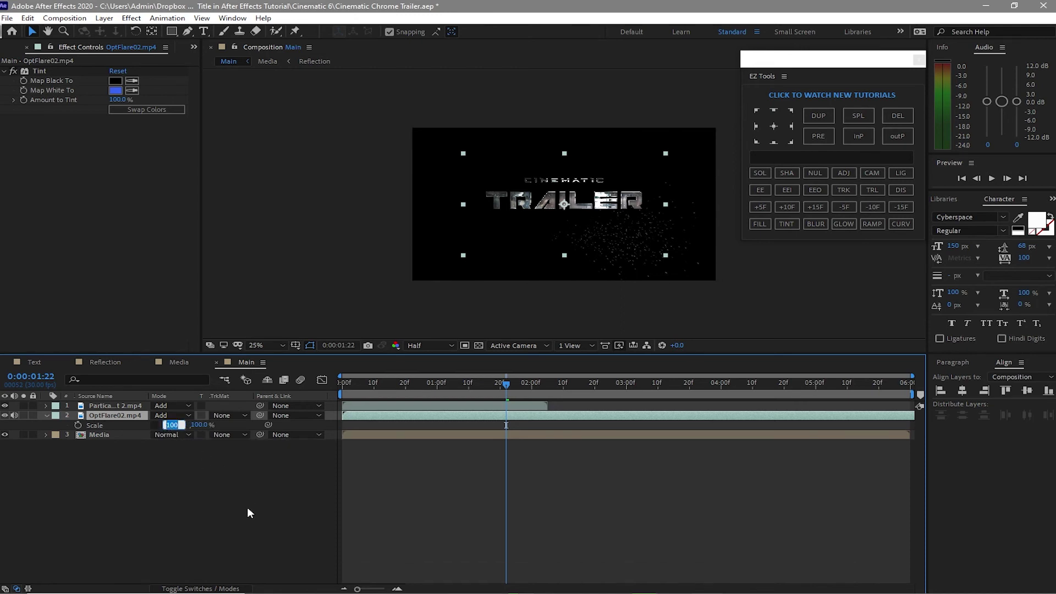
pyautogui.write('-154')
pyautogui.press('Tab')
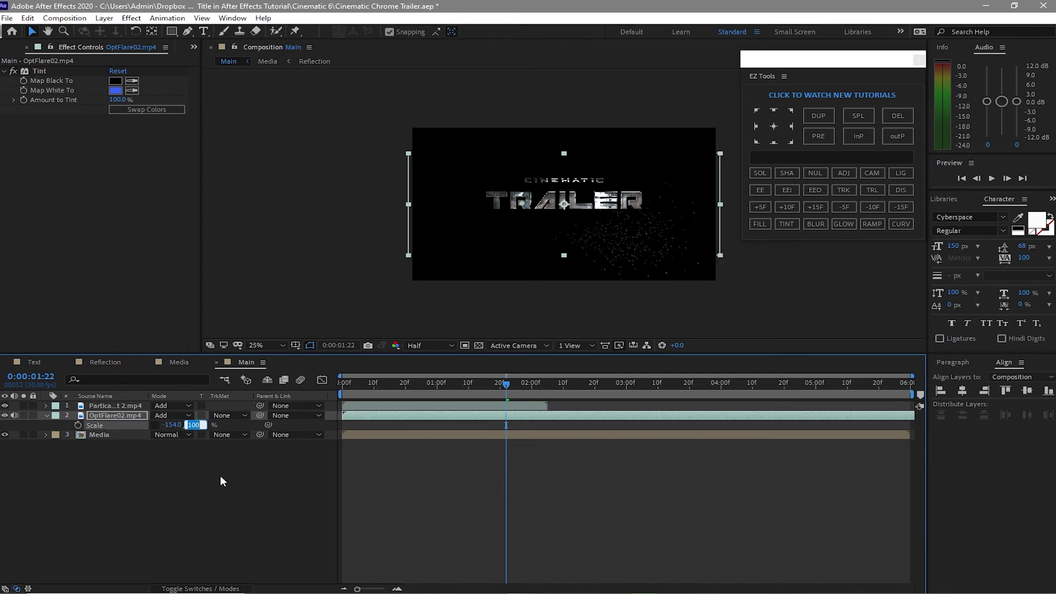
pyautogui.write('3')
pyautogui.write('0')
pyautogui.click(124, 455)
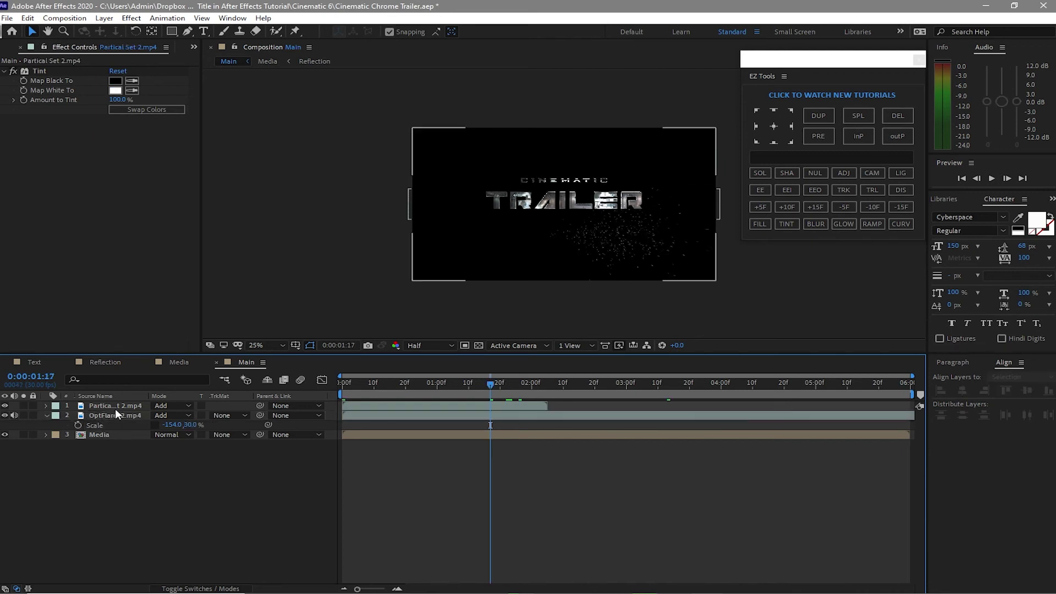
pyautogui.click(114, 407)
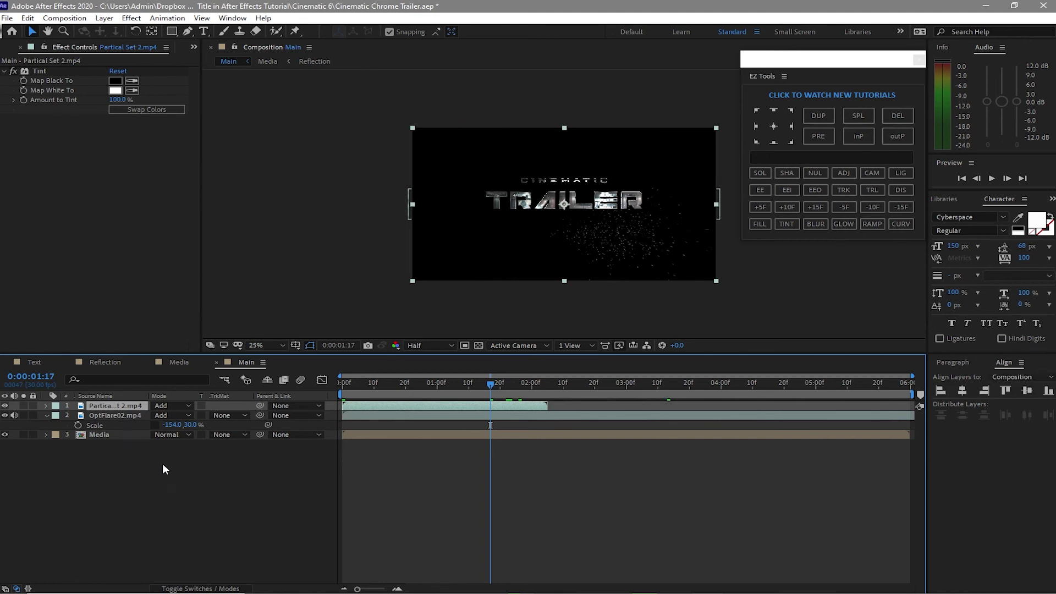
pyautogui.press('p')
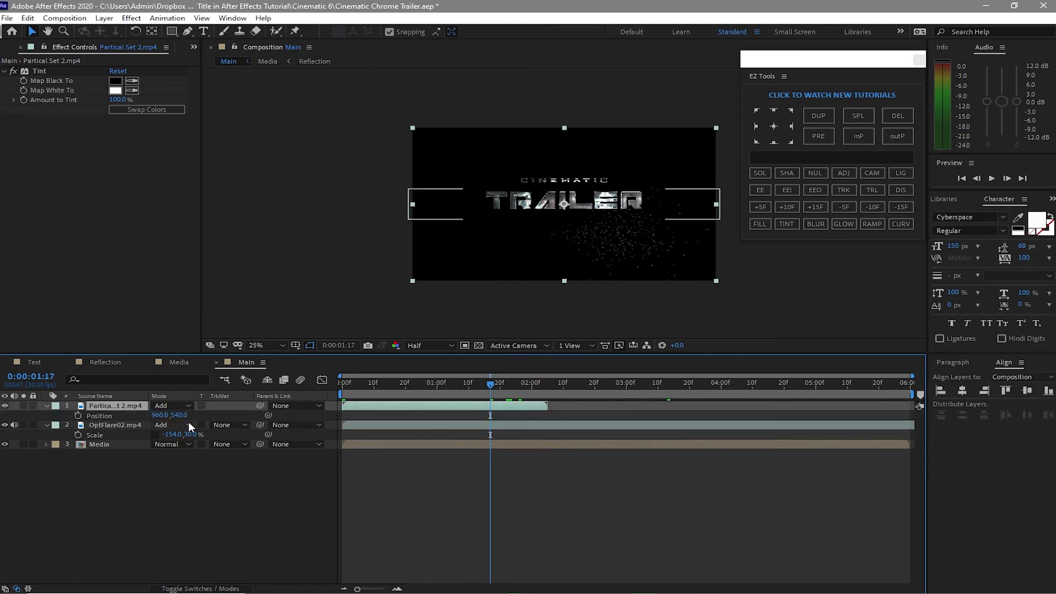
# Step: Move Partical Set 2.mp4 to position 698, 162, checking frames 0:00:00:18 to 0:00:00:20
pyautogui.moveTo(180, 420); pyautogui.dragTo(38, 354)
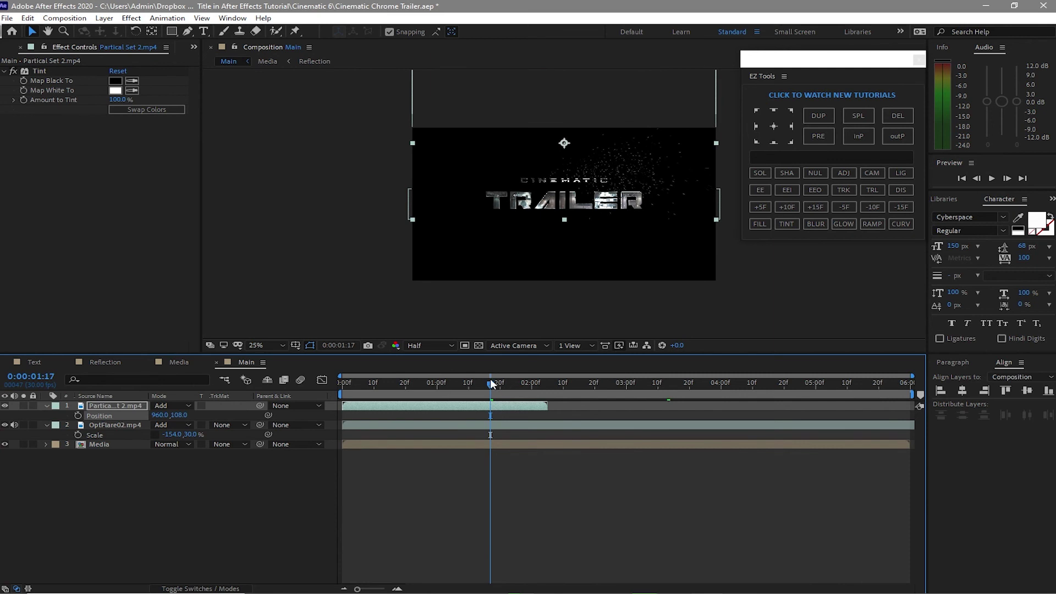
pyautogui.moveTo(490, 383); pyautogui.dragTo(400, 384)
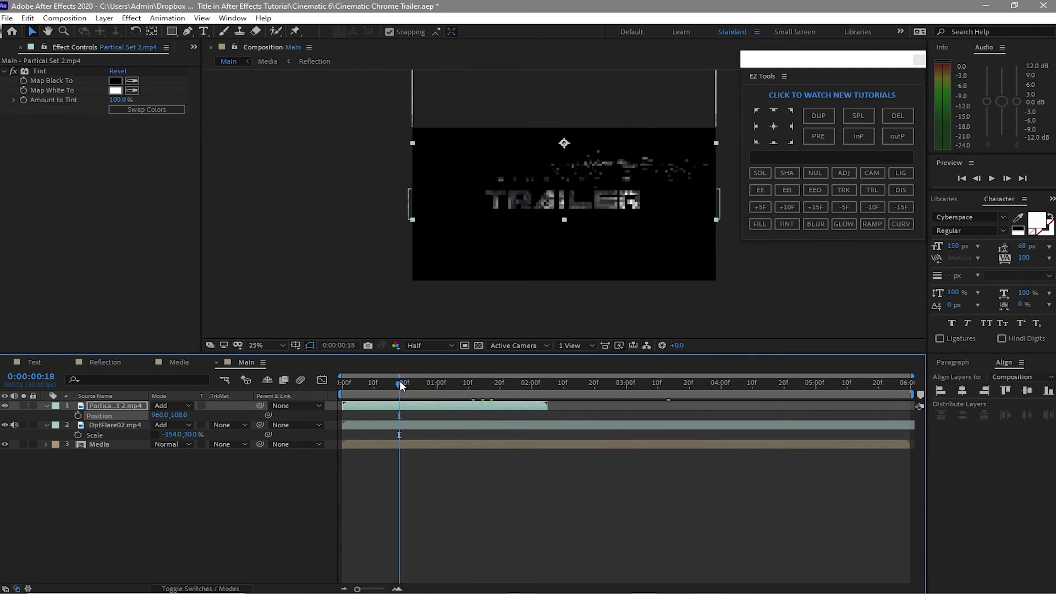
pyautogui.moveTo(179, 415); pyautogui.dragTo(1, 421)
pyautogui.moveTo(158, 416); pyautogui.dragTo(146, 422)
pyautogui.press('pagedown')
pyautogui.press('pagedown')
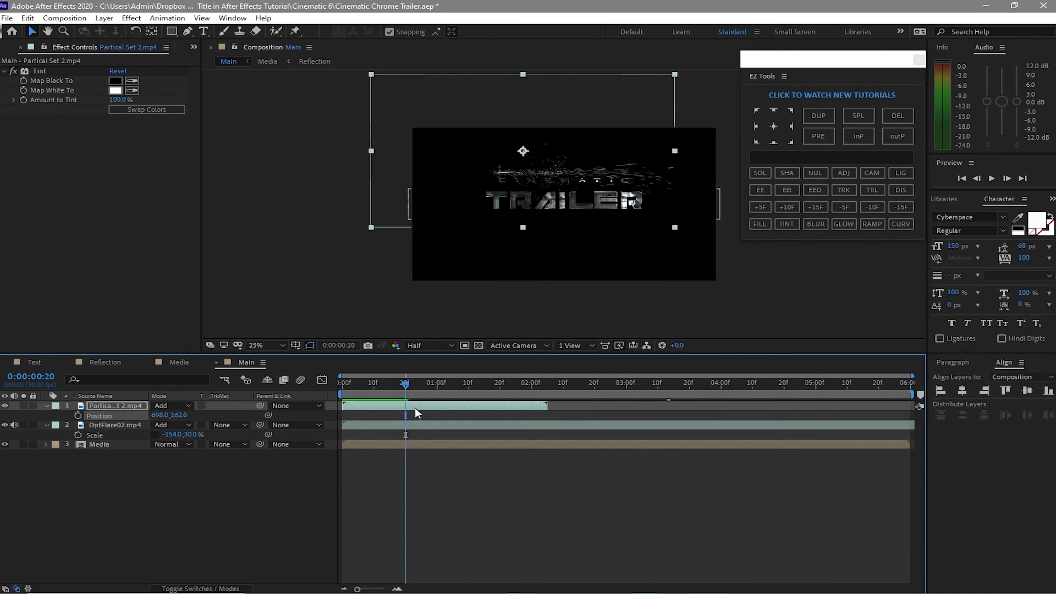
pyautogui.click(457, 423)
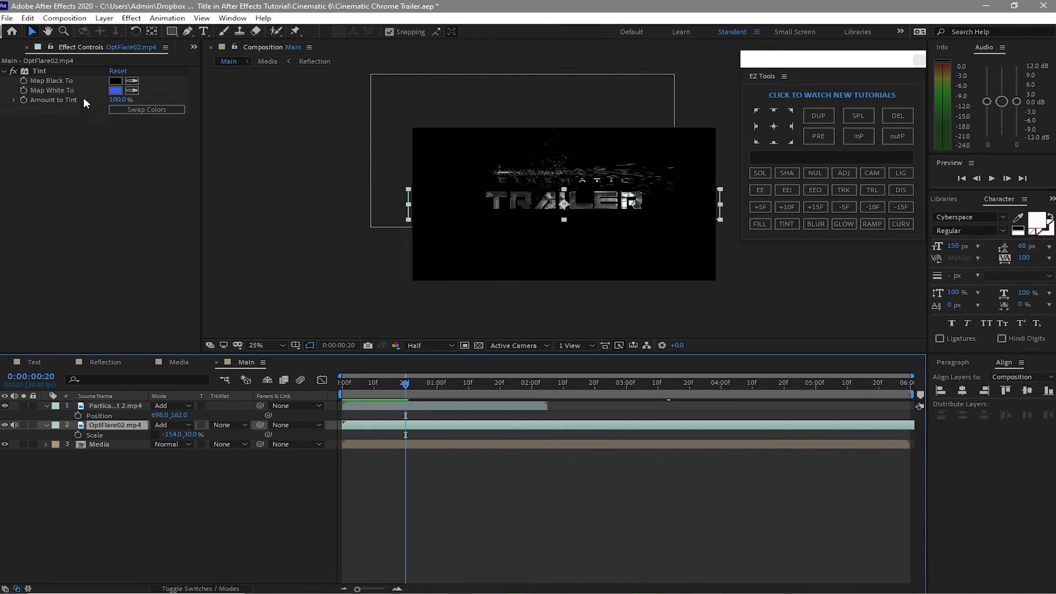
# Step: Duplicate the OptFlare02 flare, flip the copy horizontally, and preview the comp from the start
pyautogui.click(28, 18)
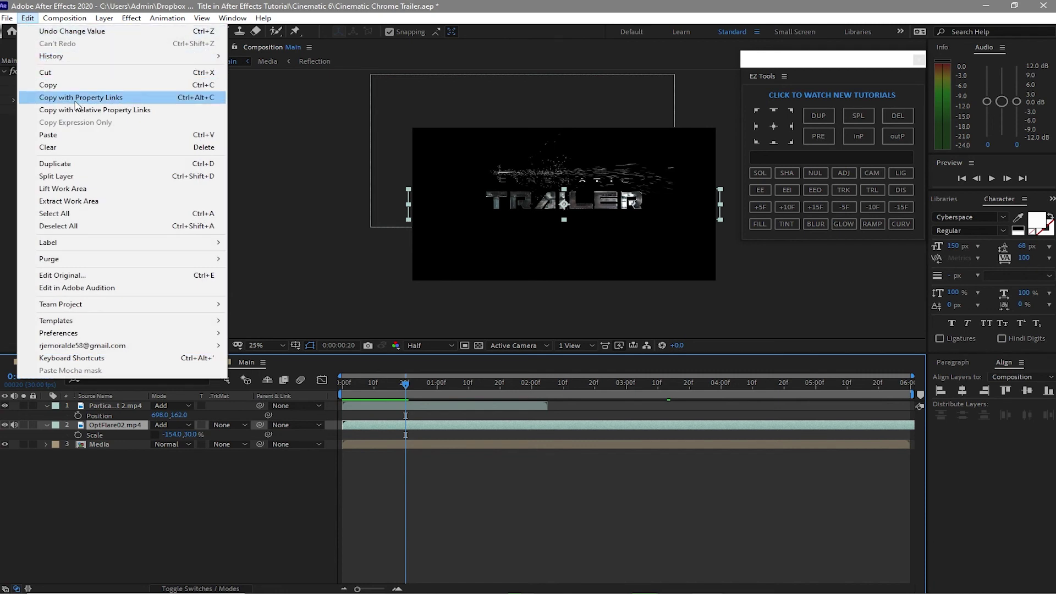
pyautogui.click(96, 166)
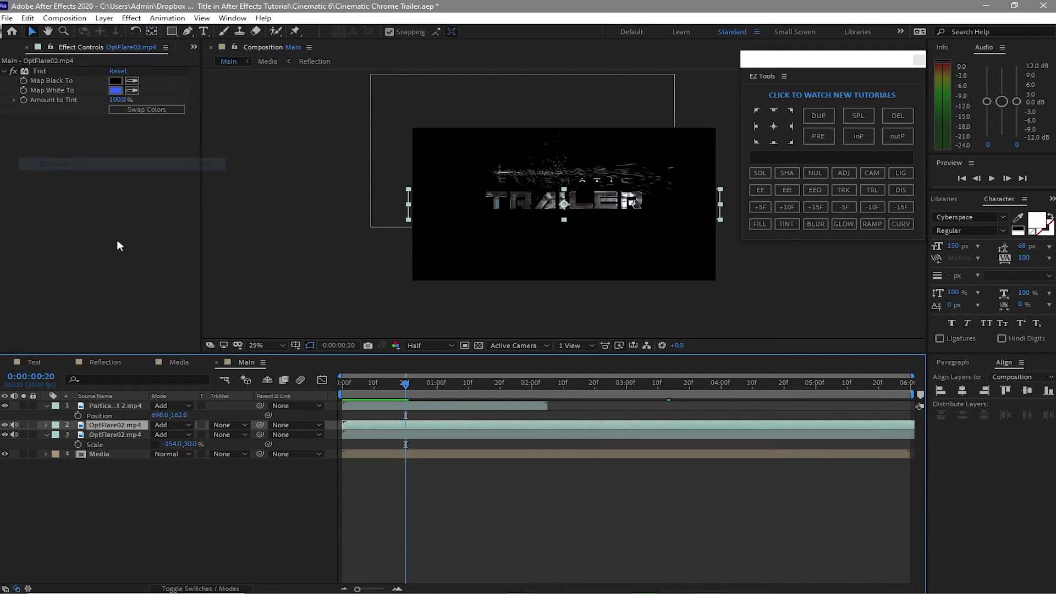
pyautogui.click(103, 18)
pyautogui.moveTo(214, 150)
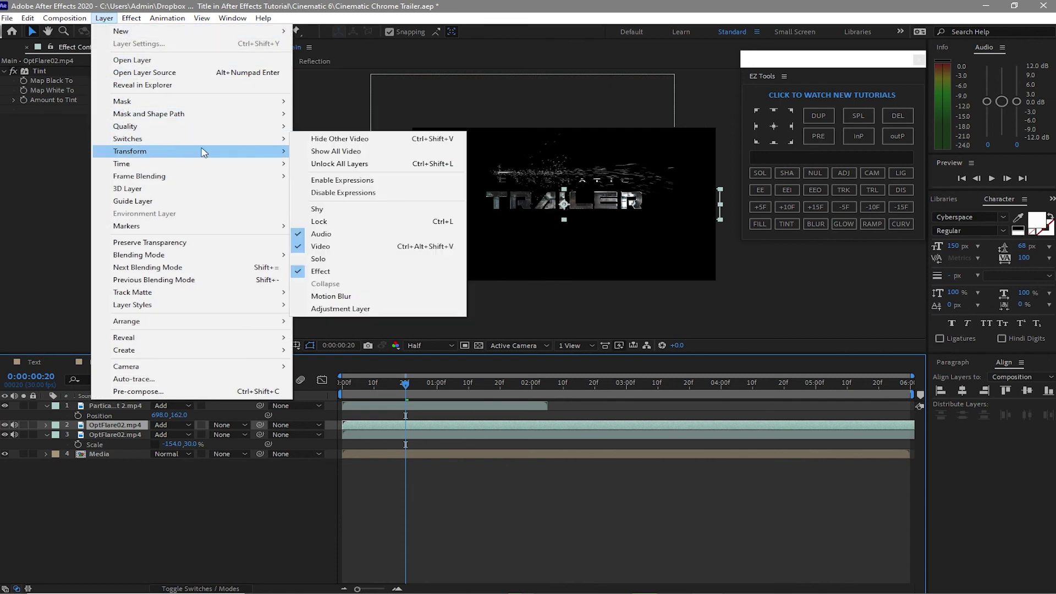
pyautogui.click(336, 246)
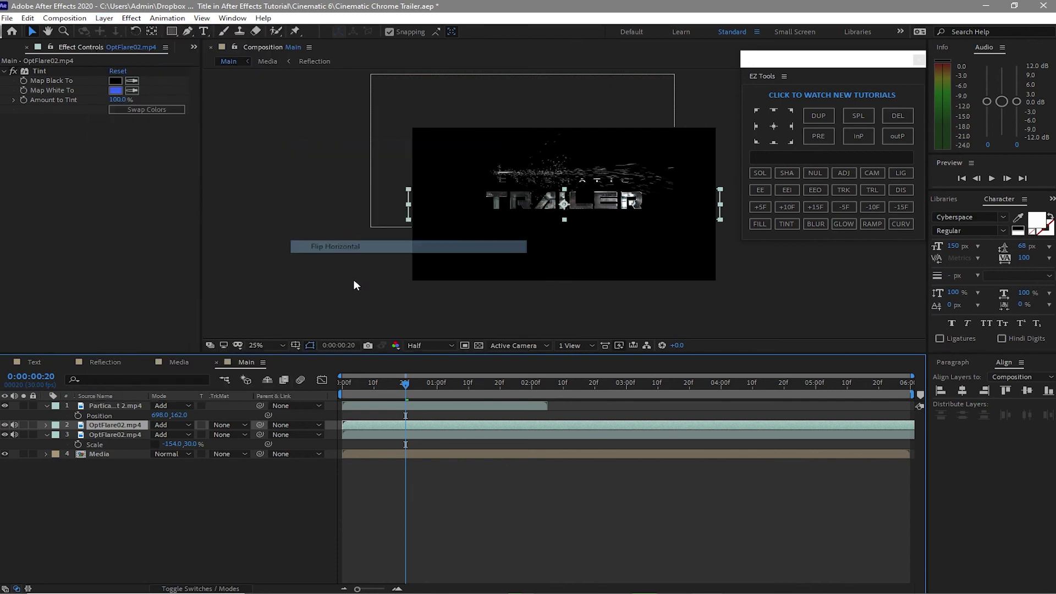
pyautogui.press('Home')
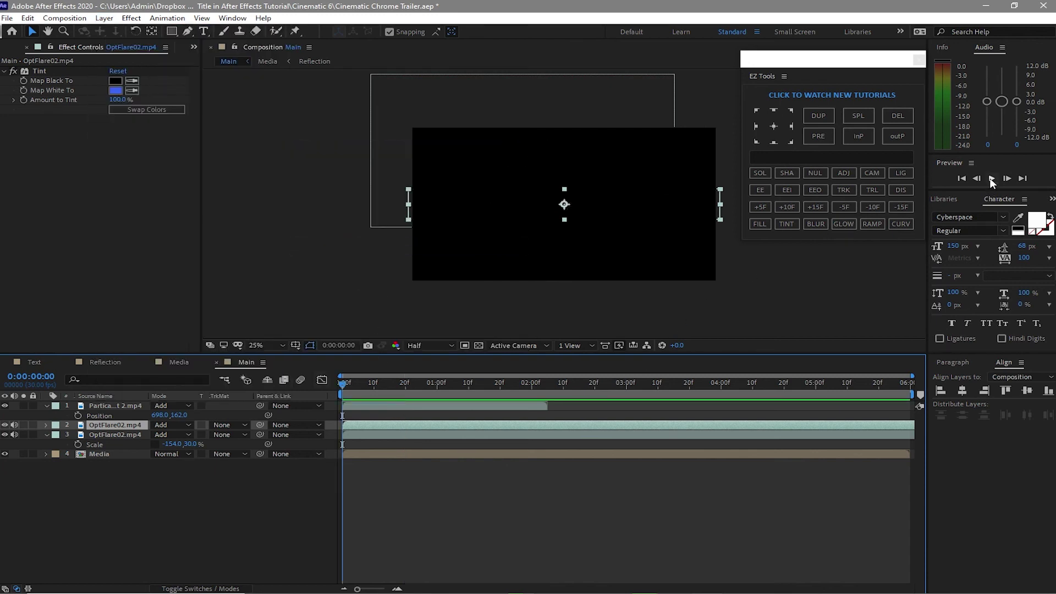
pyautogui.click(992, 179)
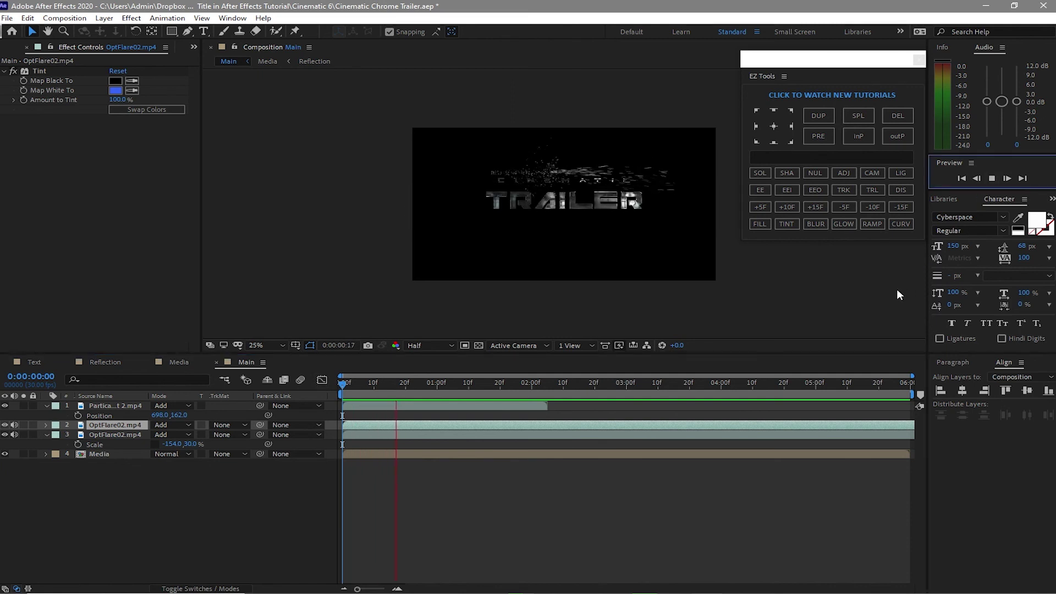